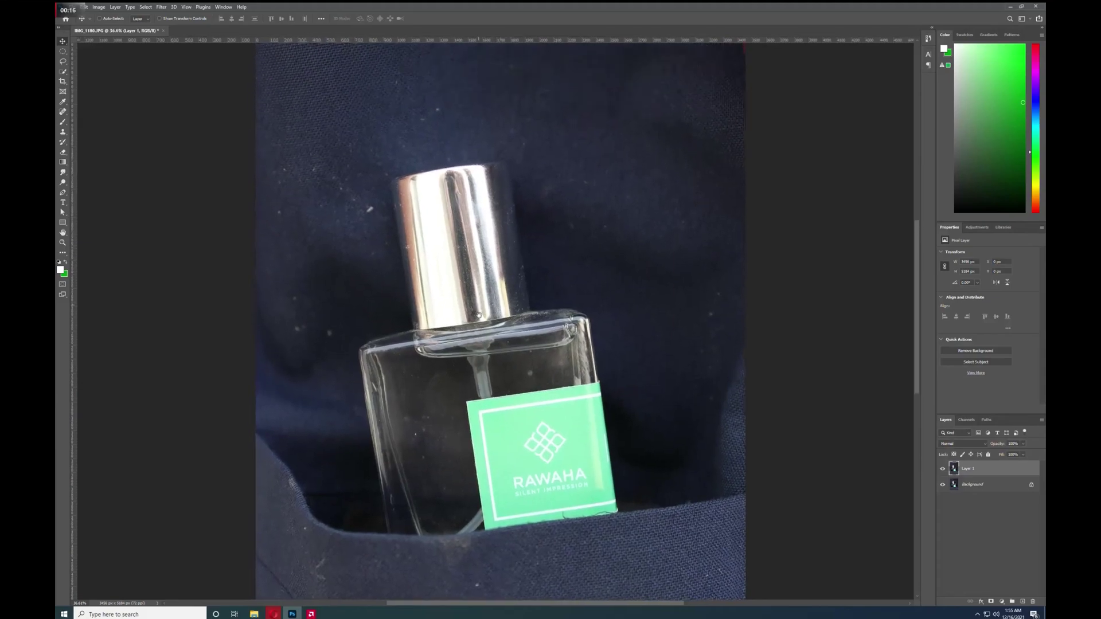
Step: Trace the outline of the bottle's silver cap with a closed Pen tool path
scroll(467, 288, "up", 2)
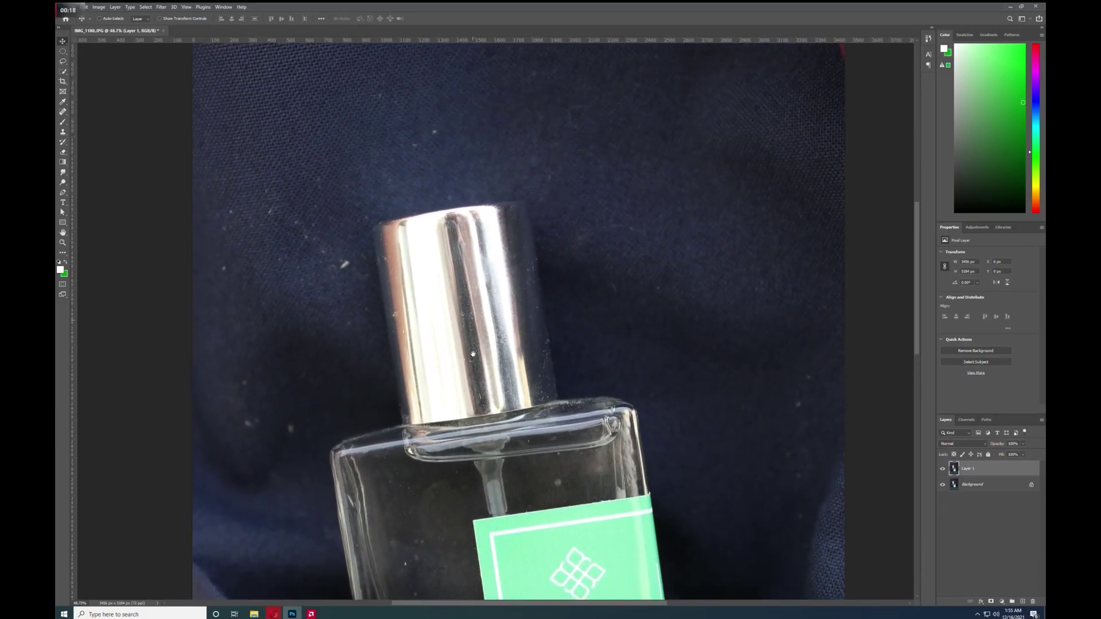
scroll(434, 310, "up", 2)
key("p")
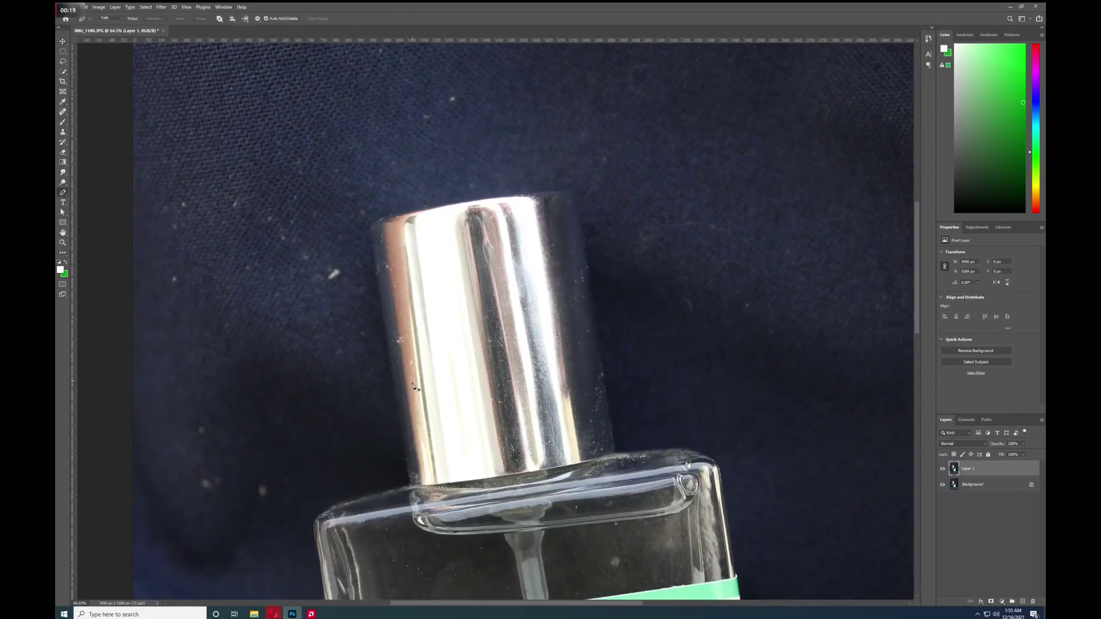
scroll(398, 497, "up", 5)
scroll(425, 478, "up", 2)
scroll(425, 479, "down", 3)
left_click_drag(367, 138, 384, 429)
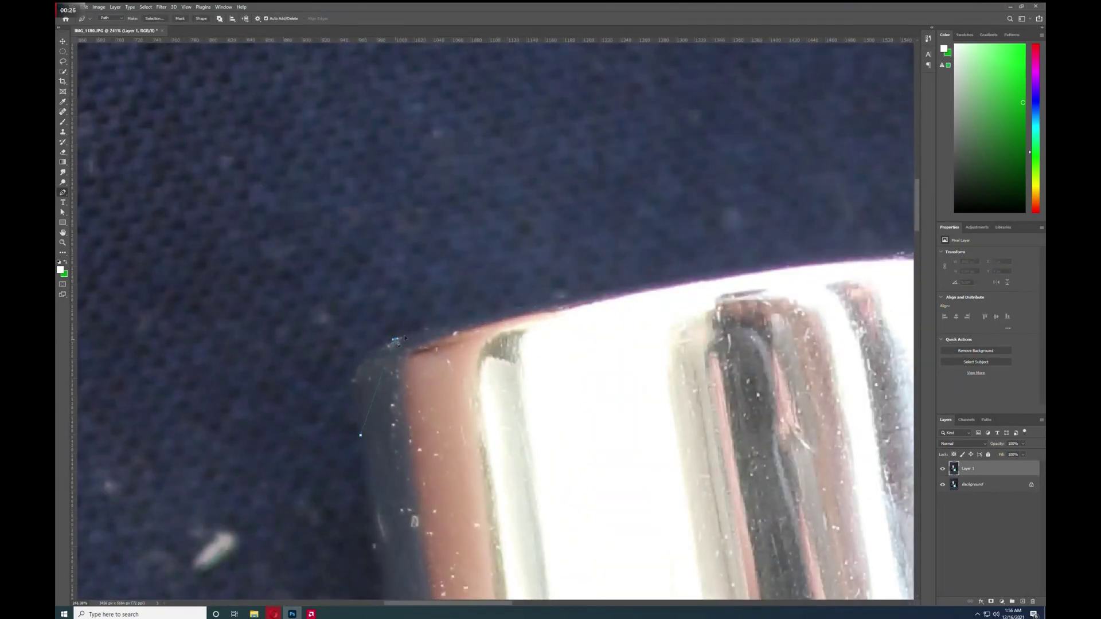
left_click_drag(387, 342, 445, 333)
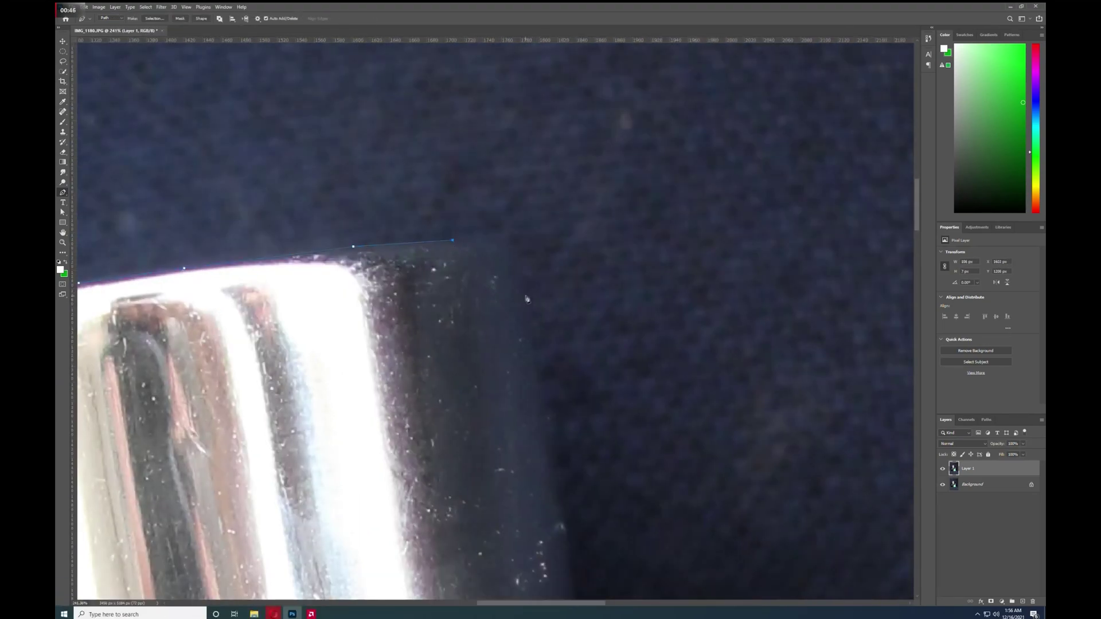
left_click_drag(526, 294, 537, 357)
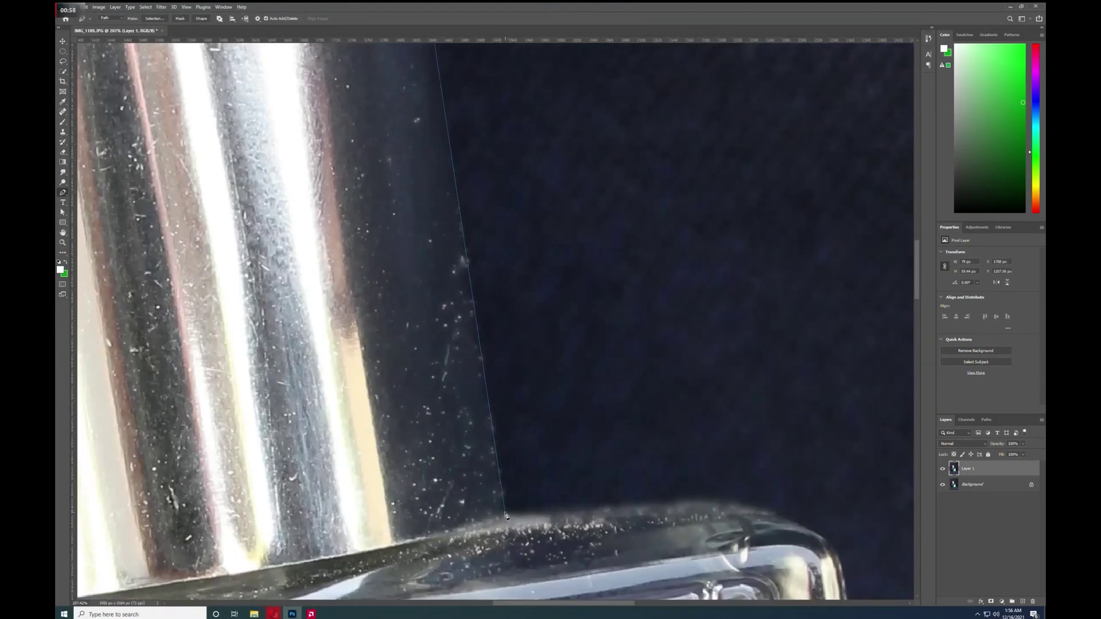
left_click(505, 515)
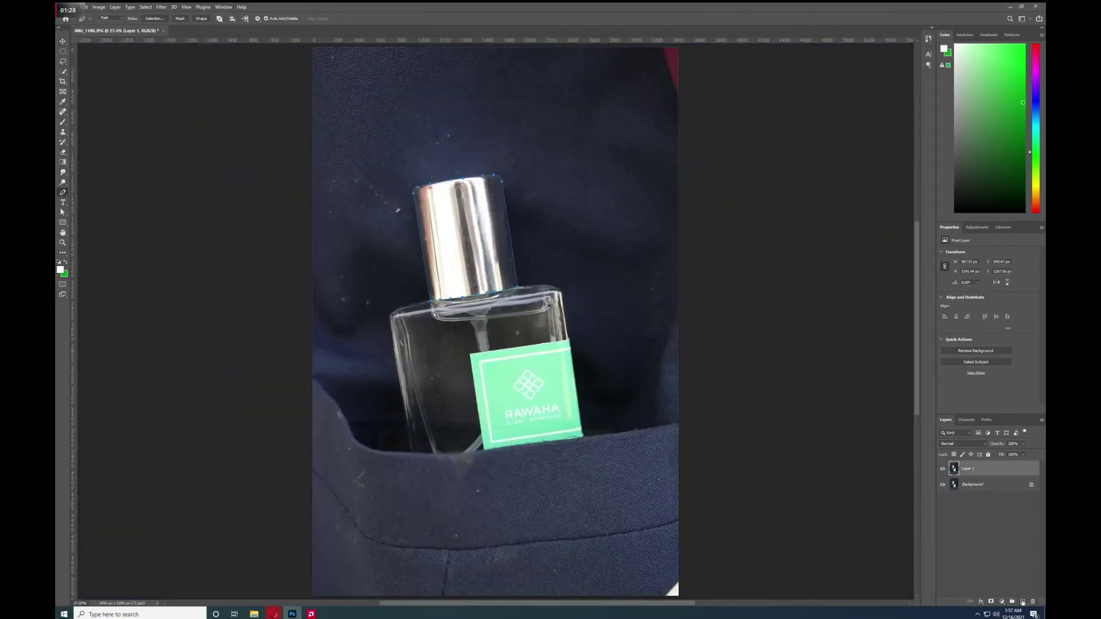
Step: Create a new layer named Cap Retouch and convert the cap path into a selection
left_click(1022, 601)
double_click(967, 469)
key("Return")
key("ctrl+Return")
key("v")
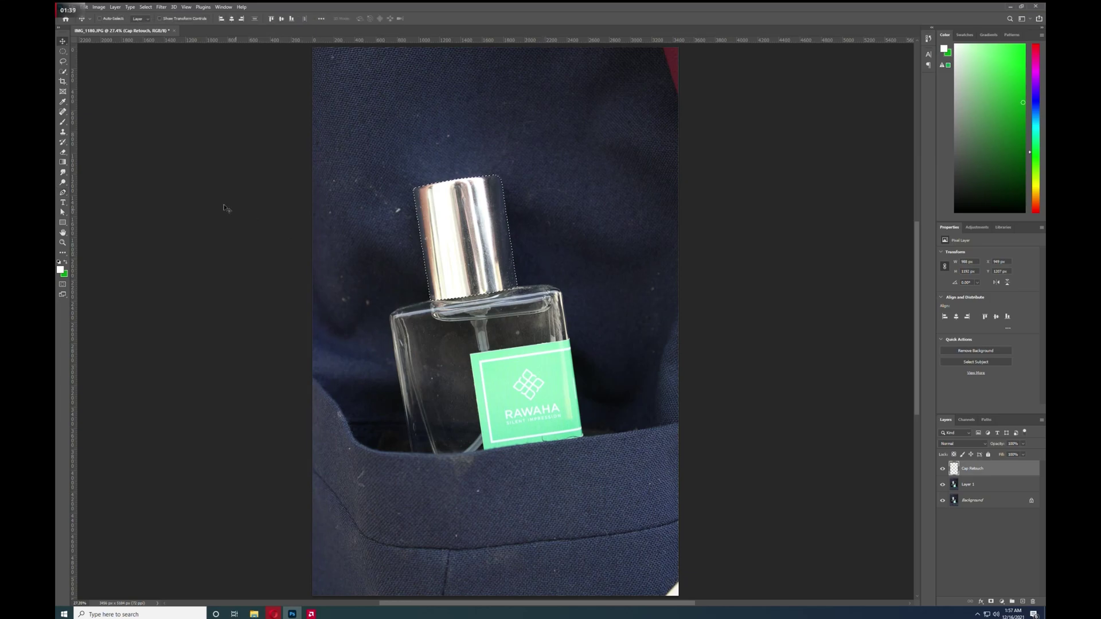
Step: Fill the cap selection with a linear white-and-grey metallic gradient across its width, deselect, and compare the cap with and without it
left_click(63, 162)
left_click(117, 19)
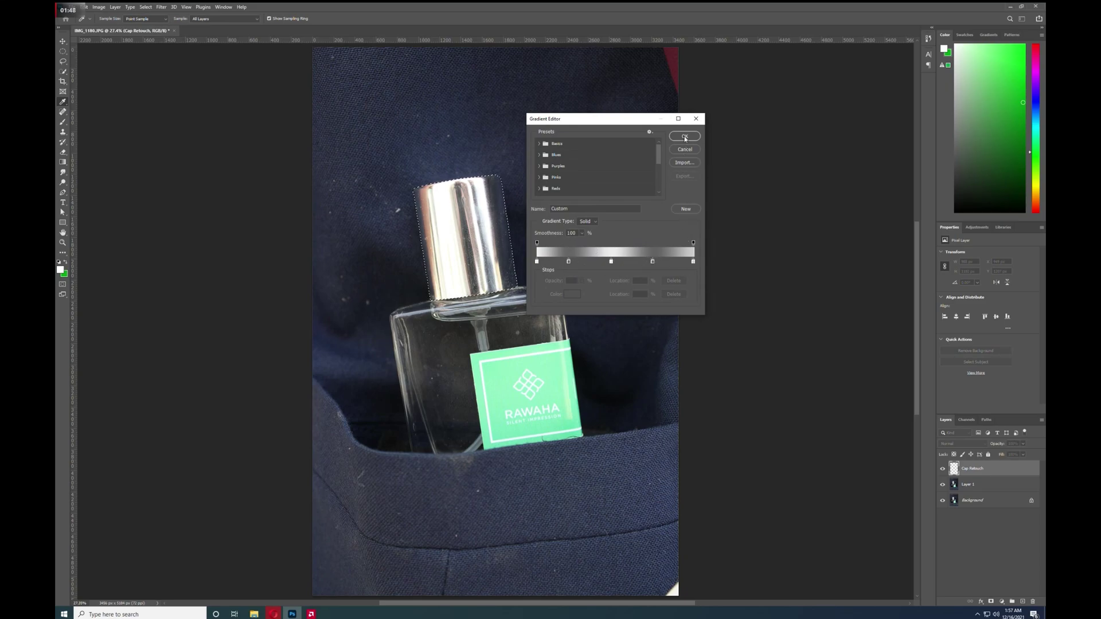
left_click(684, 136)
left_click_drag(427, 255, 509, 243)
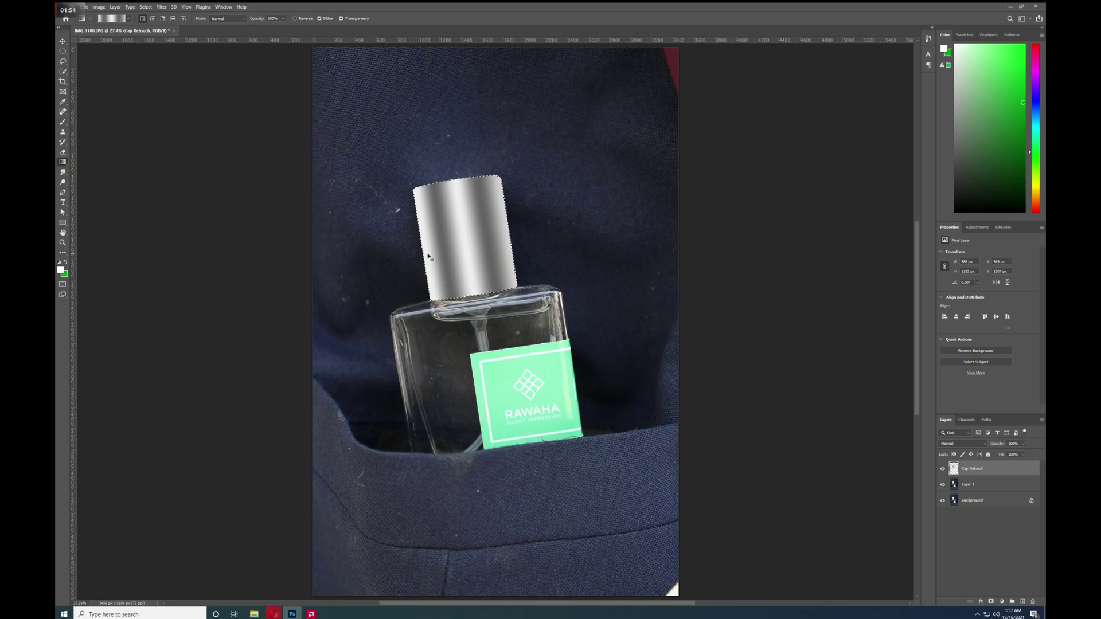
key("v")
left_click(943, 470)
left_click(943, 469)
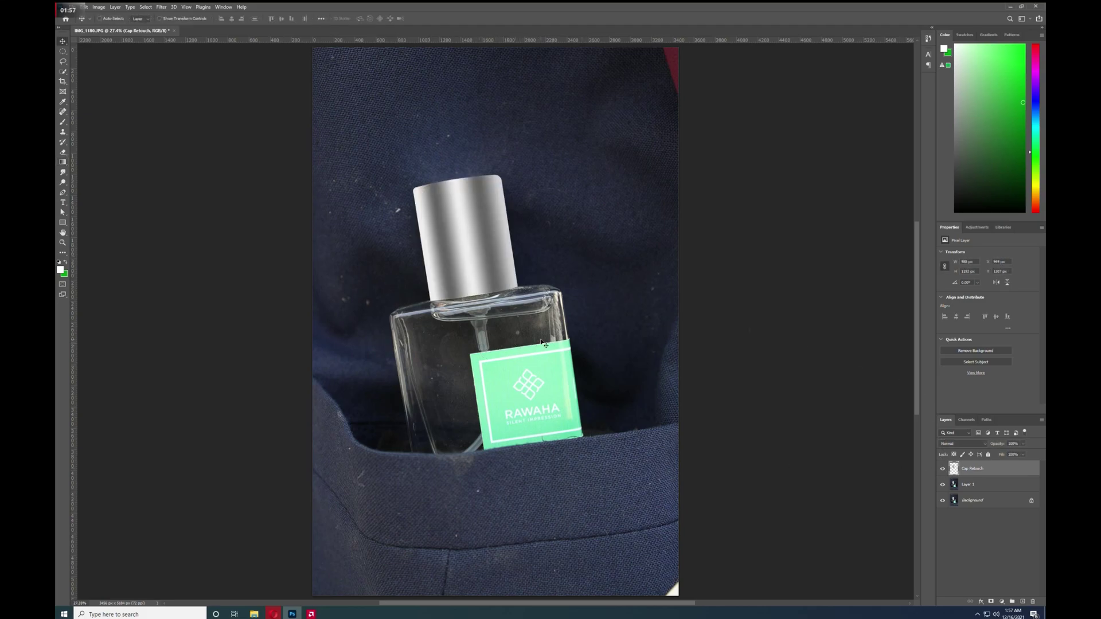
Step: Place the Metal Texture image above the Cap Retouch layer and clip it to that layer
left_click(254, 615)
left_click(155, 80)
left_click_drag(153, 83, 483, 323)
key("Return")
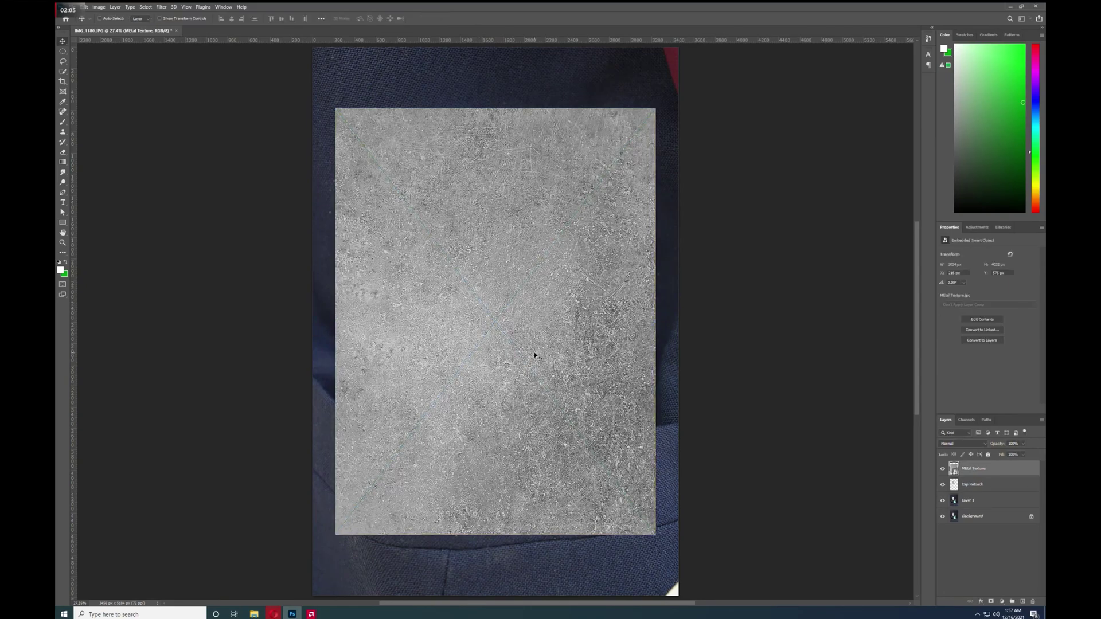
left_click(975, 475, "alt")
Step: Set the Metal Texture layer's blend mode to Color Burn and its opacity to 50%
scroll(469, 254, "up", 8)
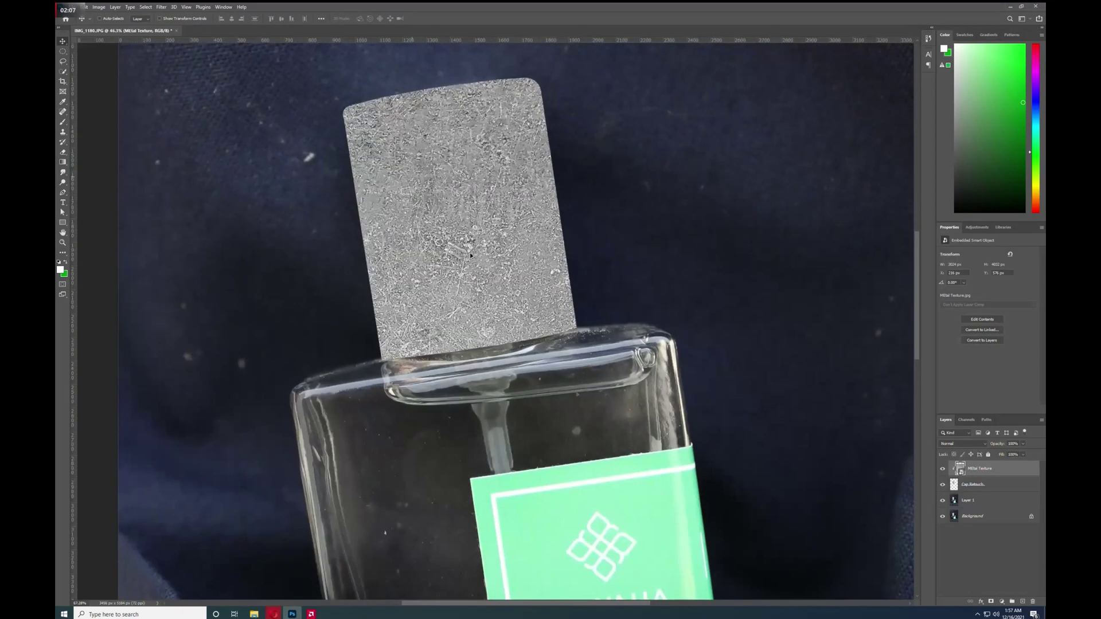
scroll(469, 254, "down", 2)
left_click_drag(487, 257, 485, 298)
scroll(485, 299, "down", 4)
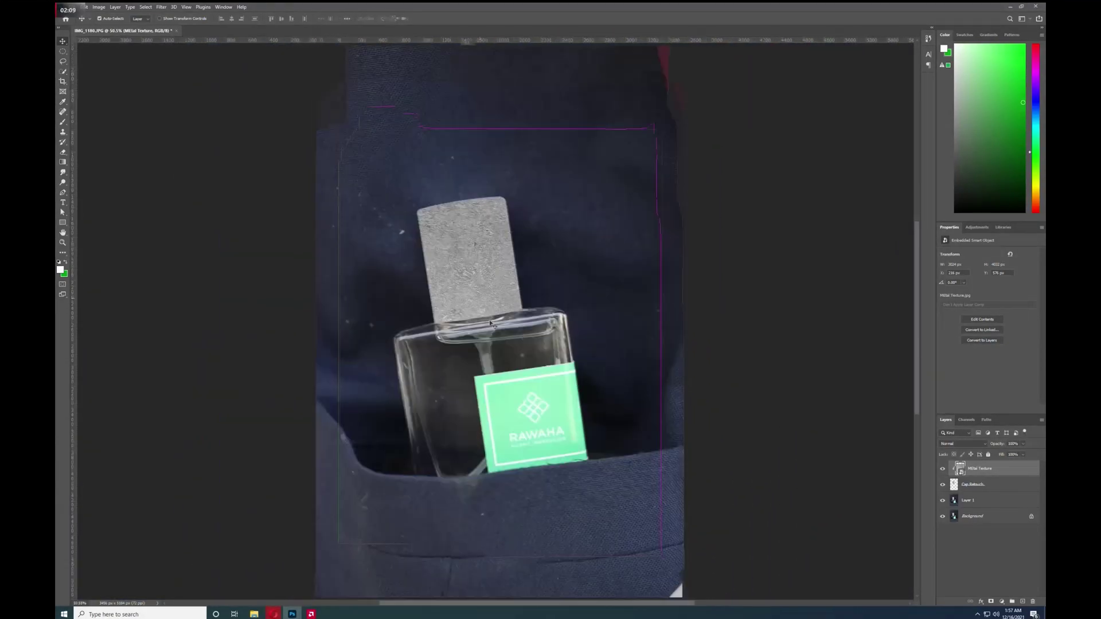
scroll(461, 221, "up", 5)
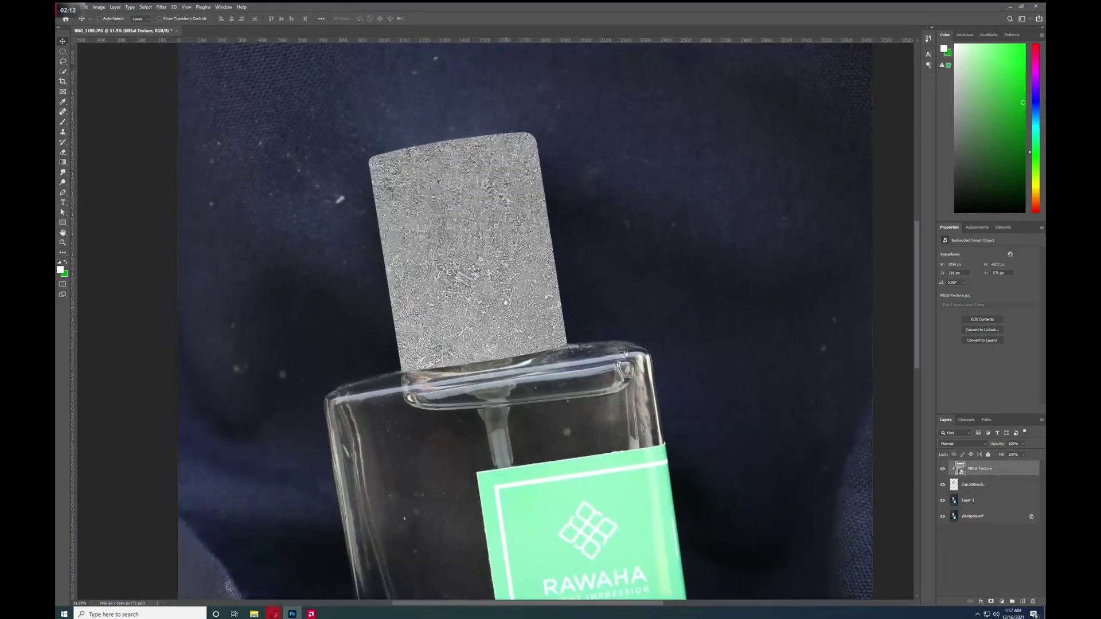
left_click(972, 444)
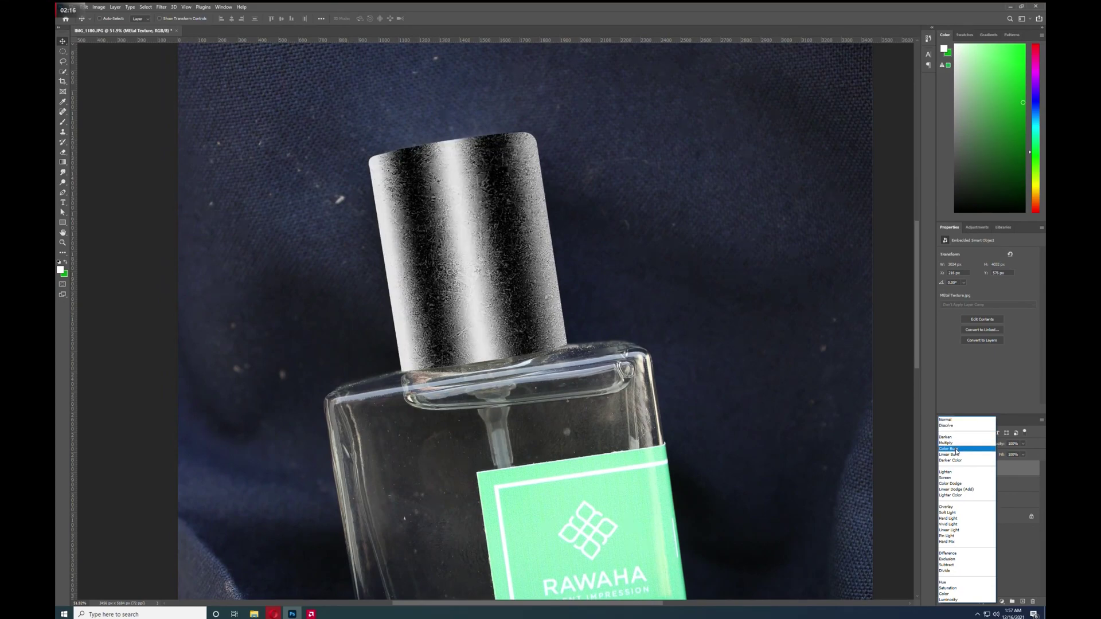
left_click(955, 450)
key("ctrl+0")
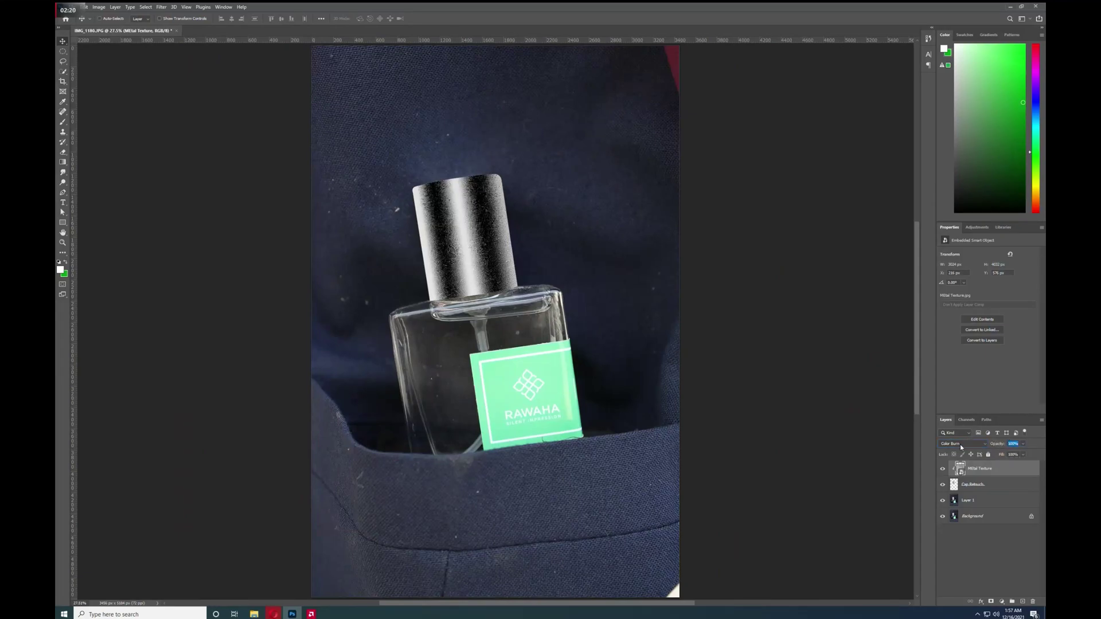
type("50")
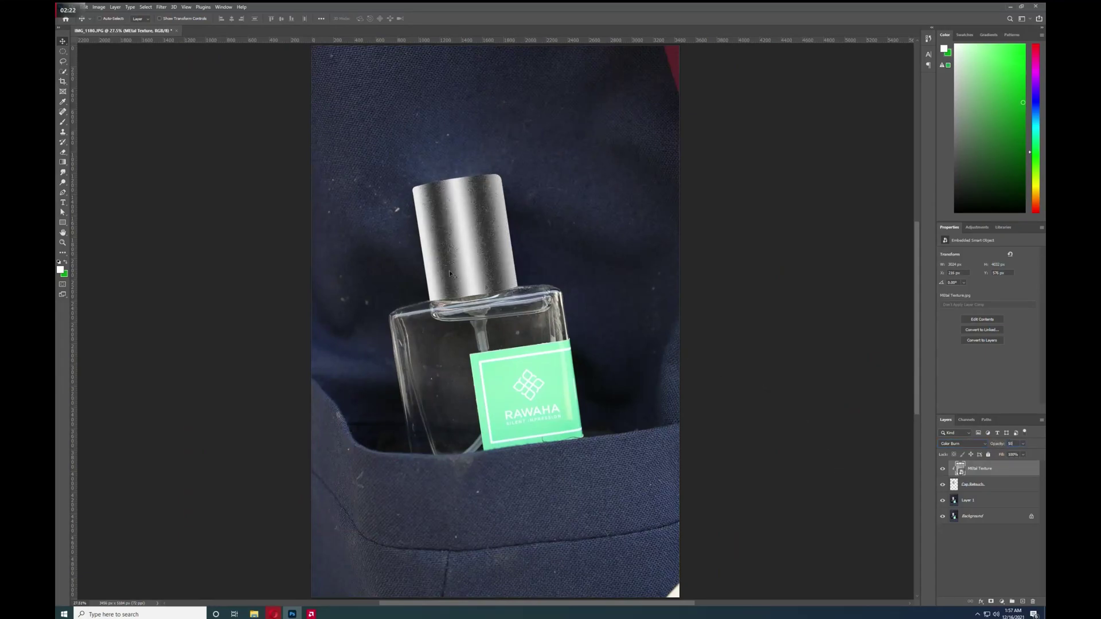
left_click(1017, 532)
Step: Group the Metal Texture and Cap Retouch layers and name the group Cap
scroll(474, 259, "up", 3)
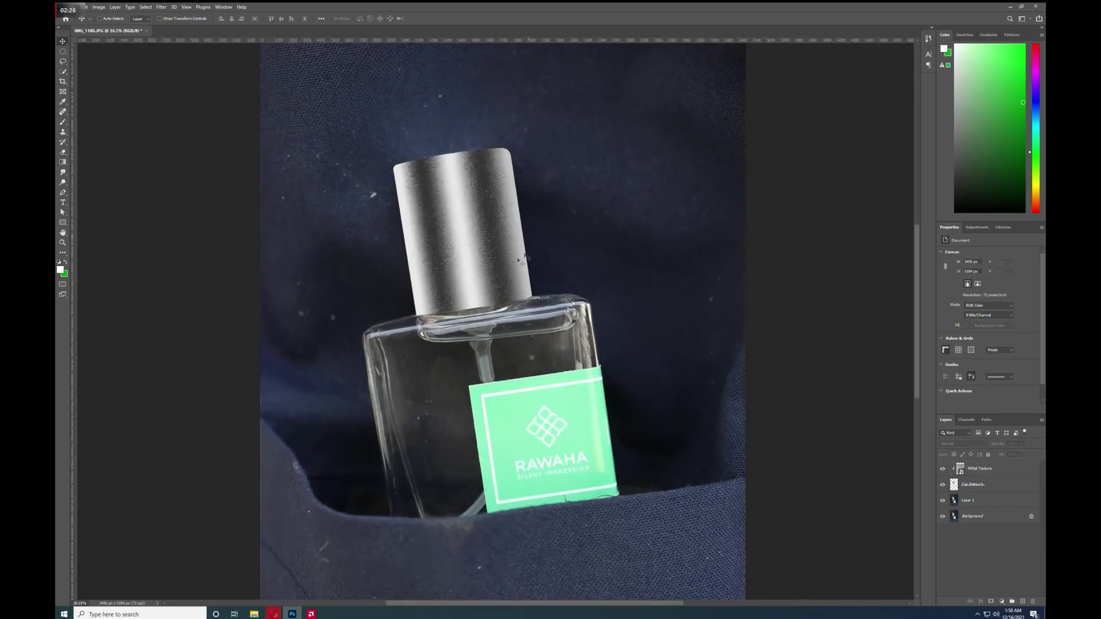
scroll(539, 259, "down", 3)
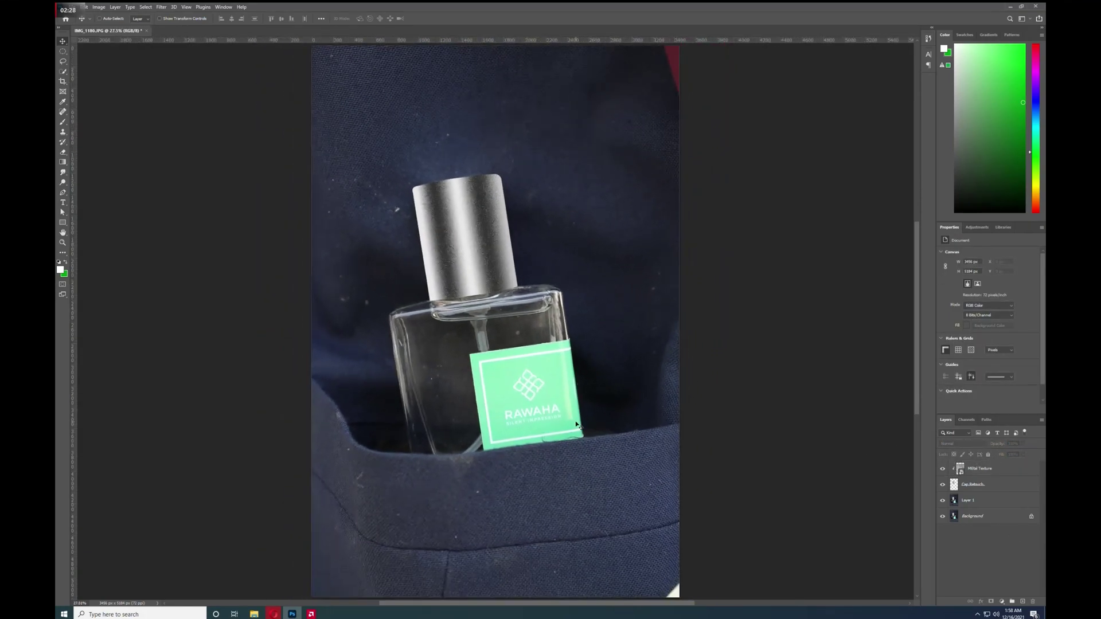
scroll(576, 424, "up", 5)
left_click(977, 496)
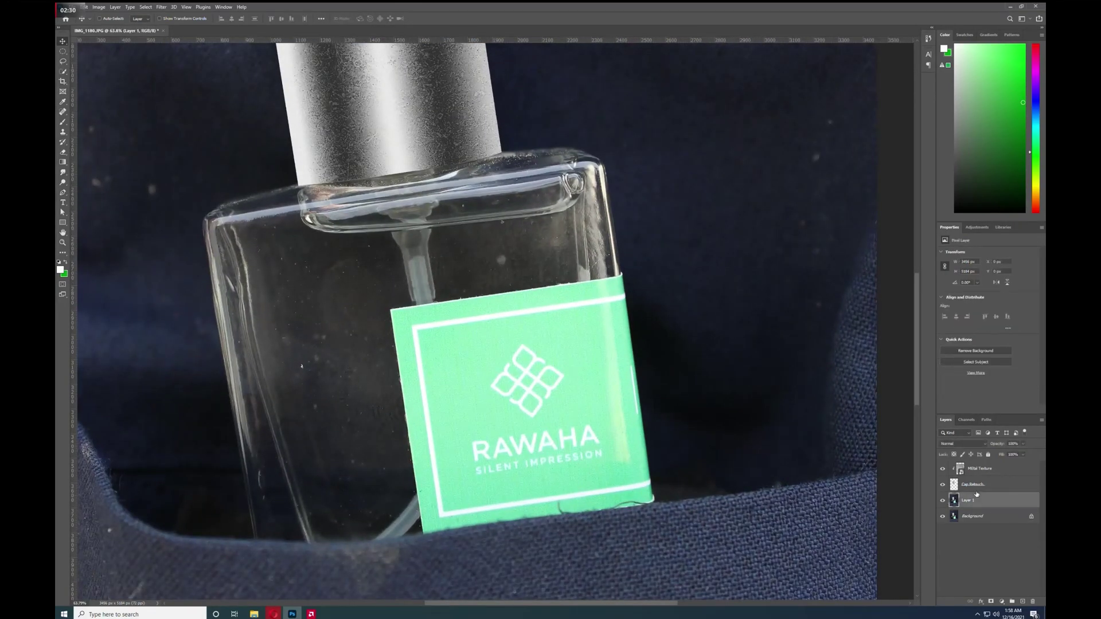
left_click(987, 469)
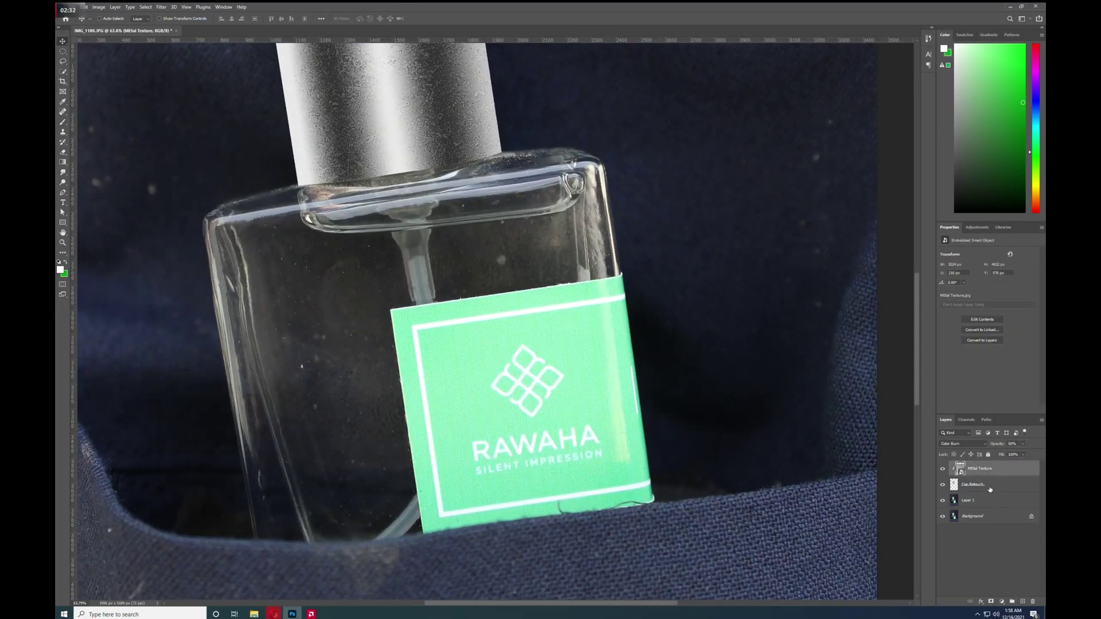
left_click(989, 482, "shift")
key("ctrl+g")
double_click(971, 465)
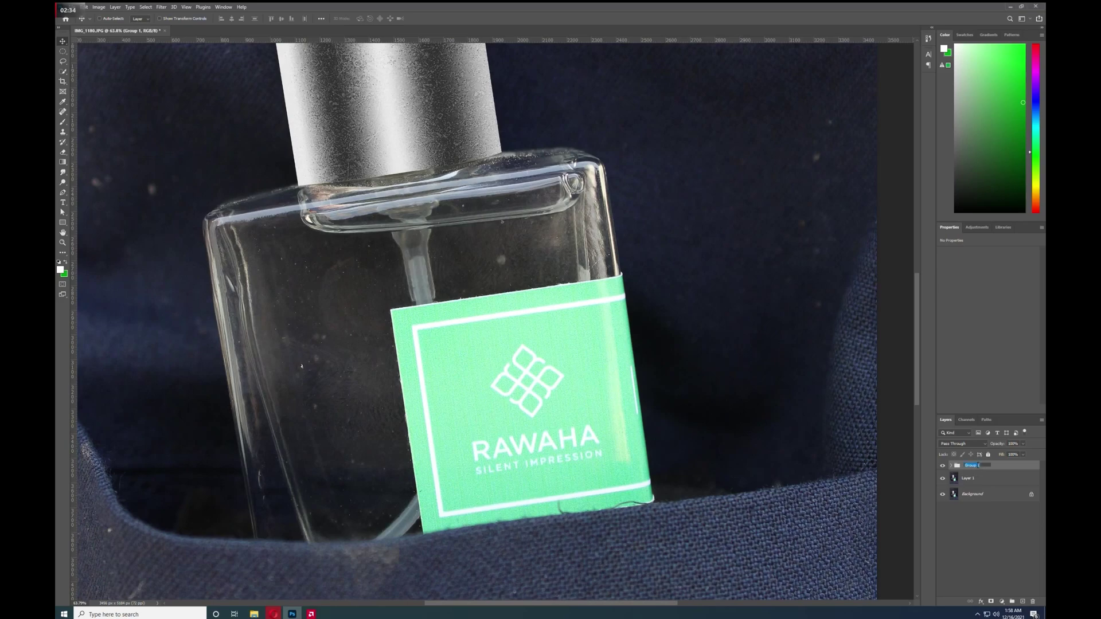
type("Cap")
key("Return")
Step: Create a new layer directly above Layer 1 and start a Pen path along the upper edge of the green label
left_click(999, 482)
left_click(1023, 601)
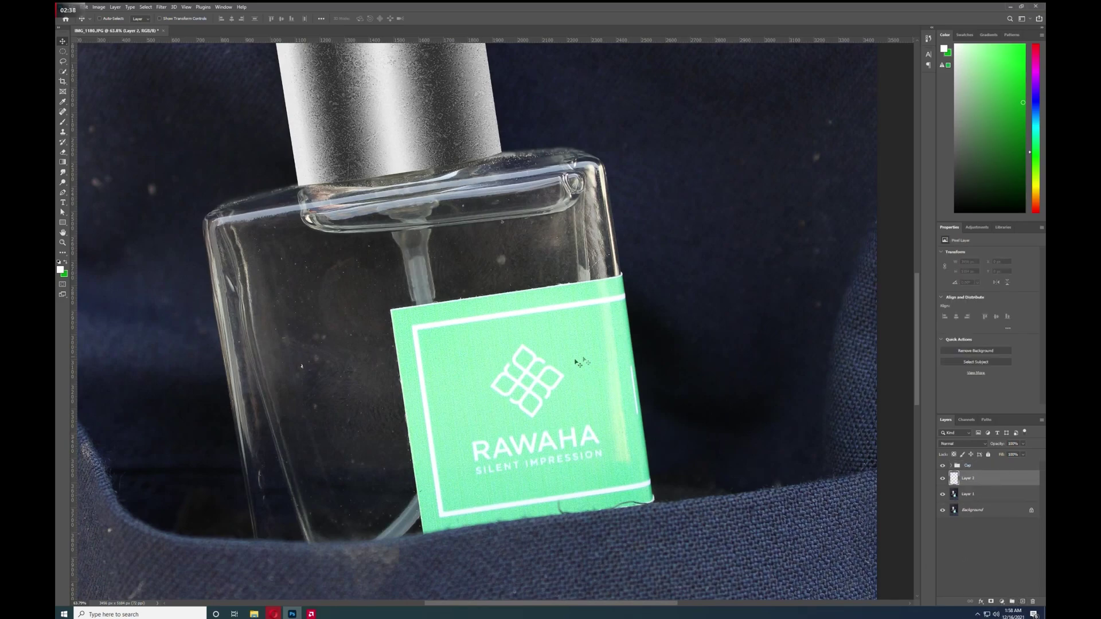
key("p")
scroll(393, 318, "up", 2)
scroll(393, 317, "up", 3)
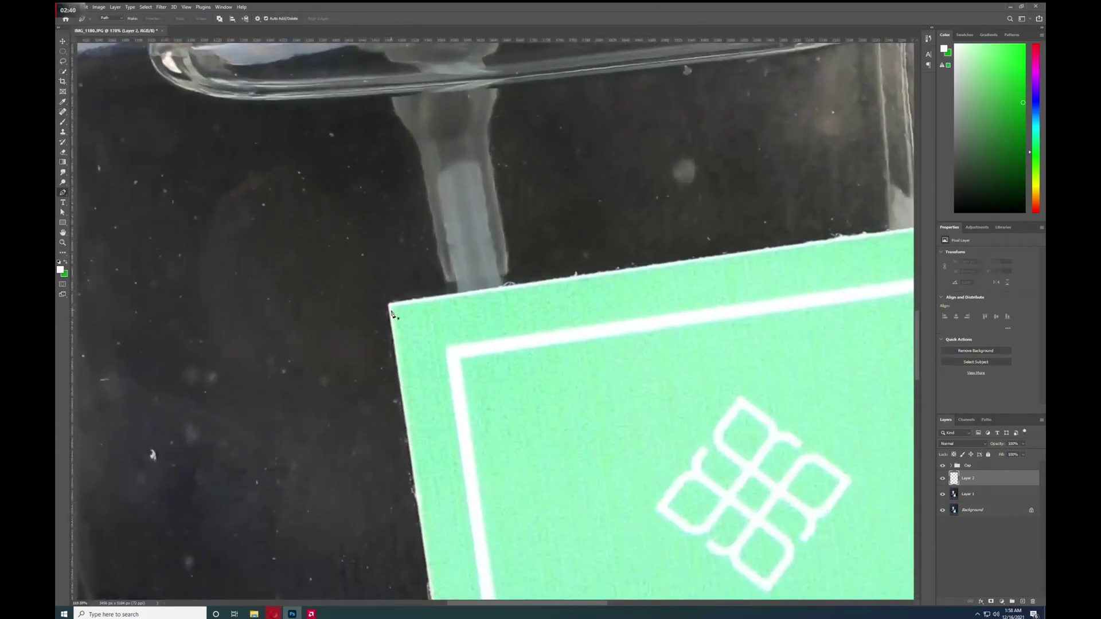
scroll(393, 312, "up", 2)
left_click(392, 306)
scroll(507, 341, "down", 2)
left_click_drag(535, 339, 375, 392)
left_click_drag(834, 337, 515, 392)
left_click(618, 327)
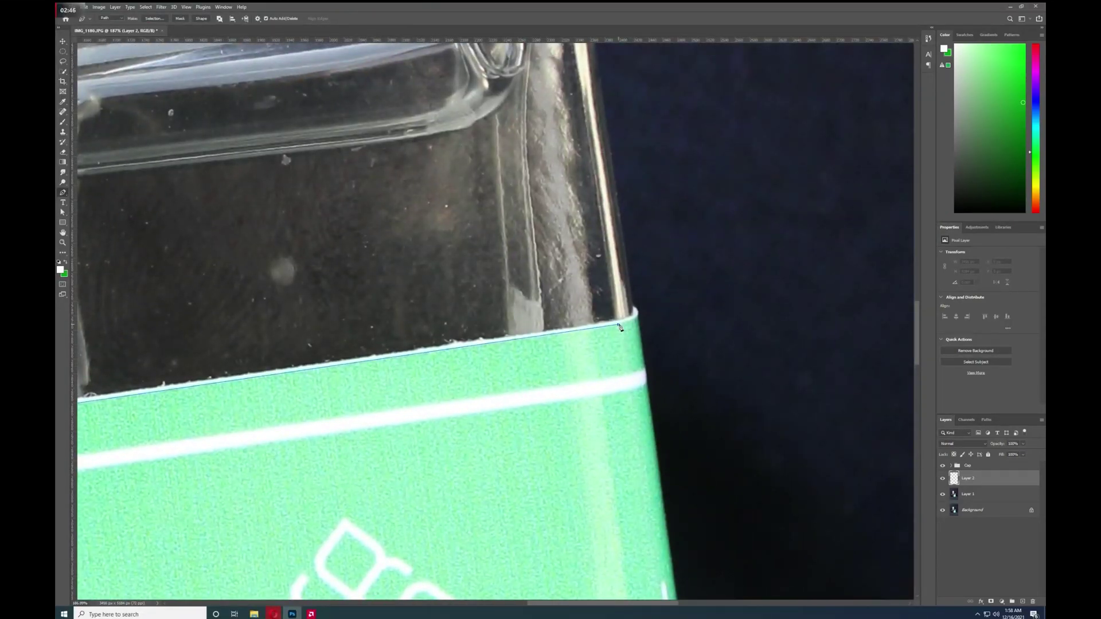
Step: Trace the rest of the label outline and its white border line, and convert the paths into a selection of the green areas
scroll(619, 327, "up", 2)
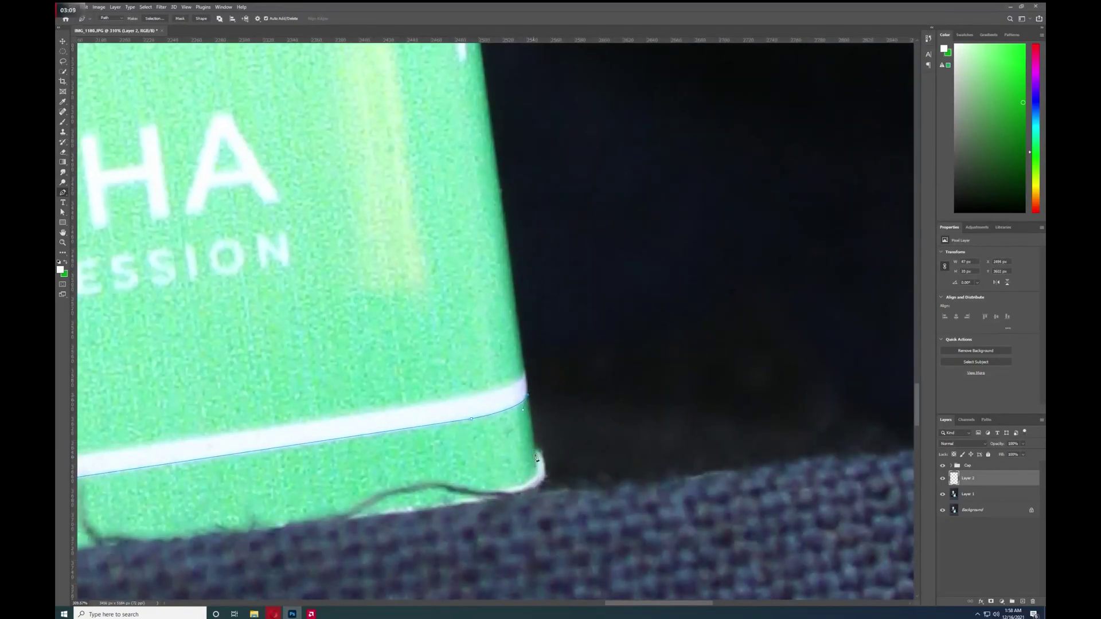
left_click_drag(518, 487, 499, 494)
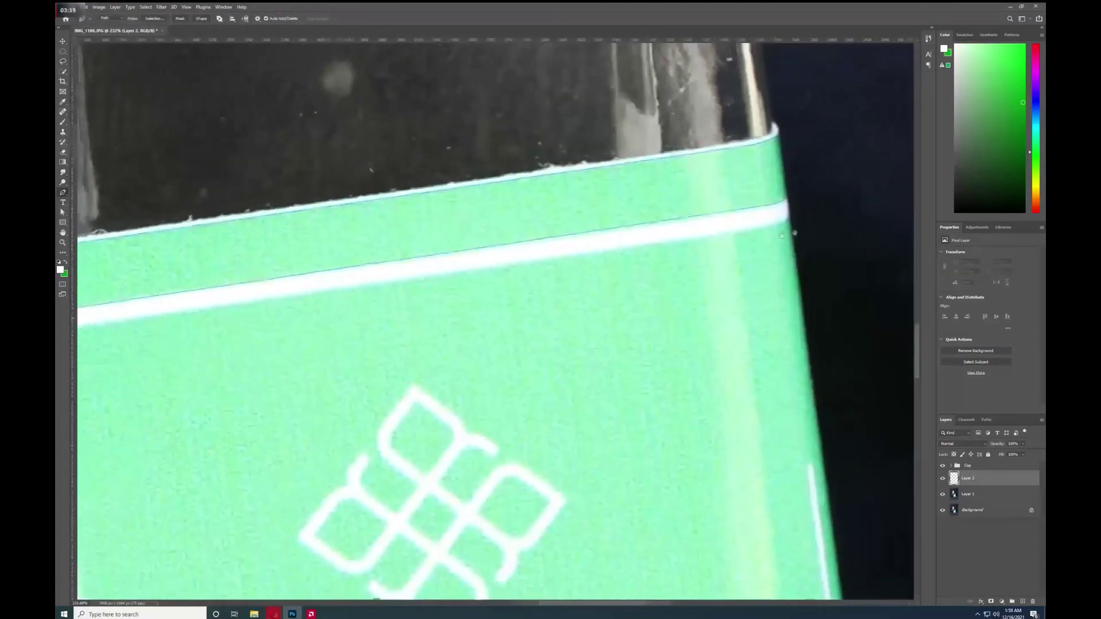
left_click(778, 223)
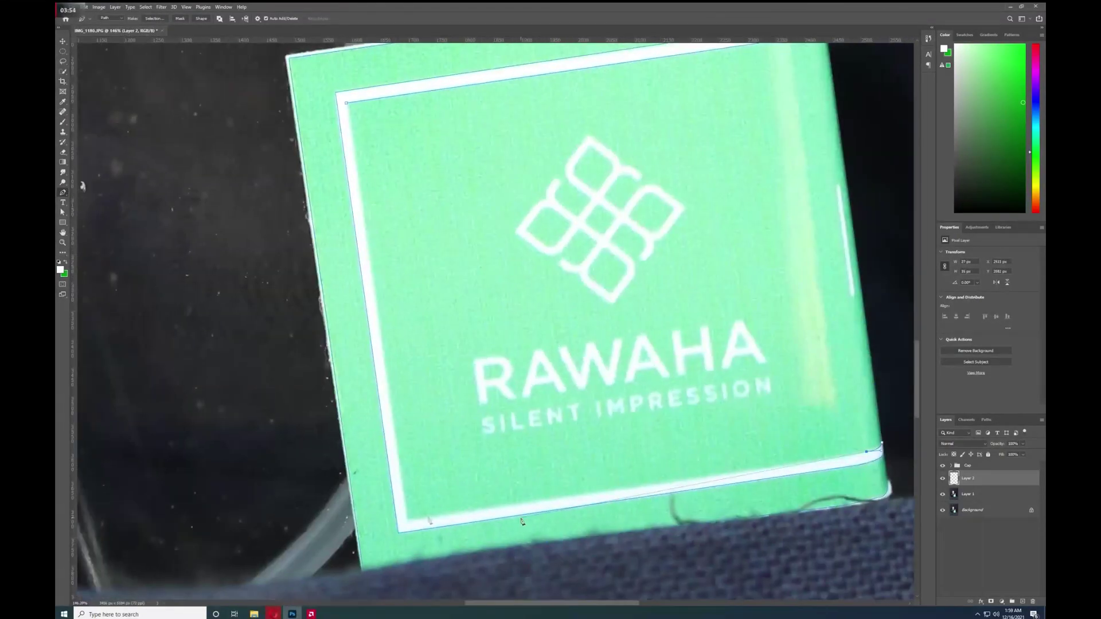
scroll(468, 425, "down", 5)
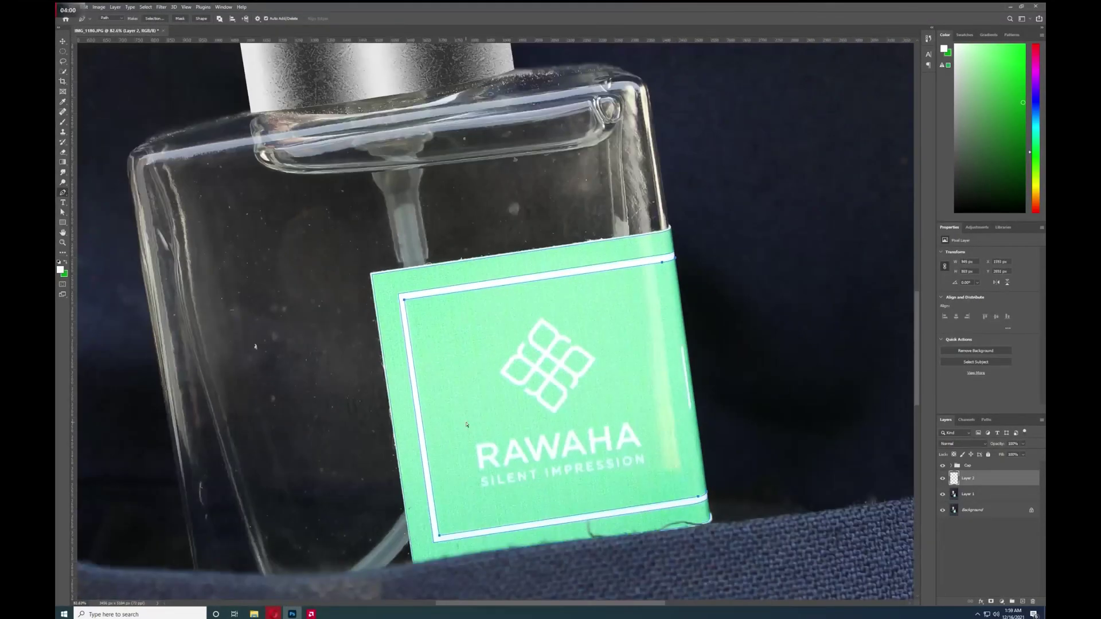
key("ctrl+Return")
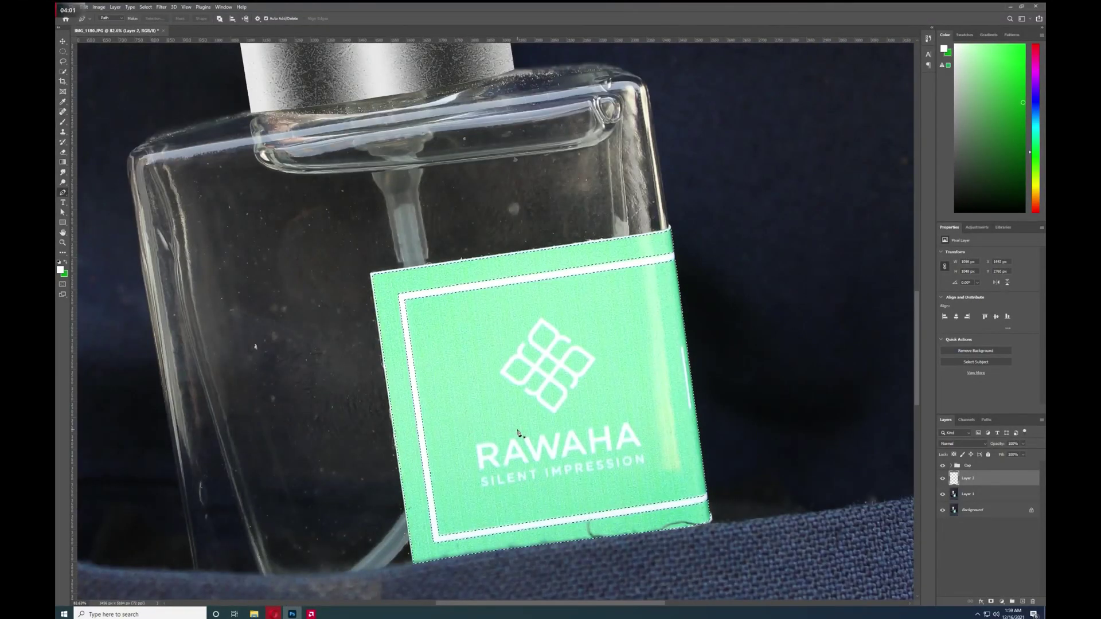
Step: Choose a bright green background color, fill the label selection with it, and deselect
left_click(65, 274)
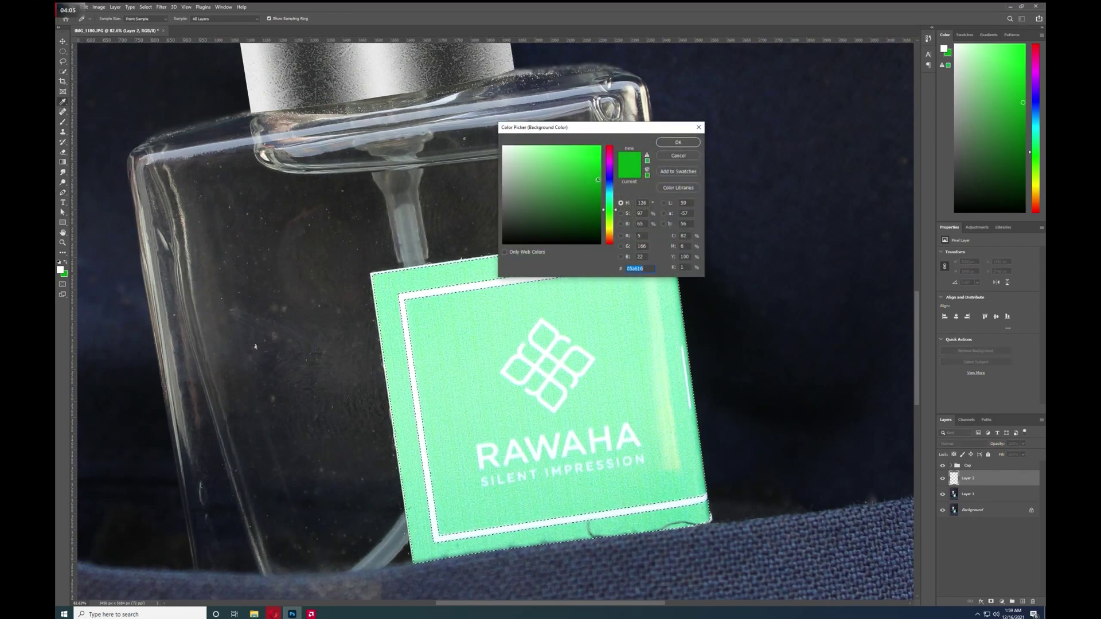
left_click(677, 143)
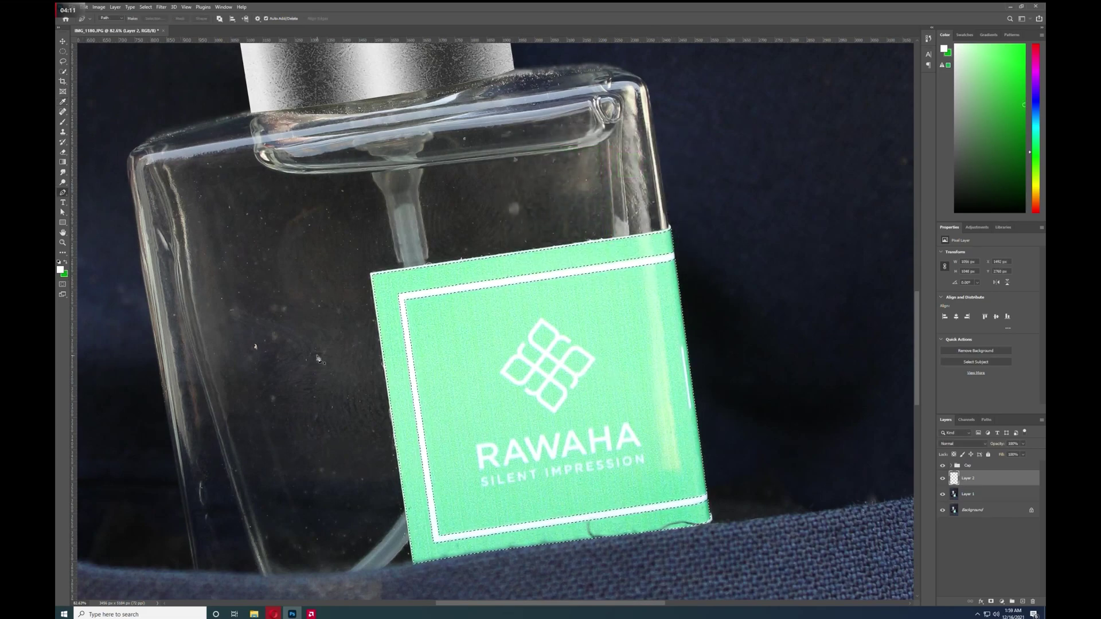
key("ctrl+BackSpace")
key("v")
key("ctrl+d")
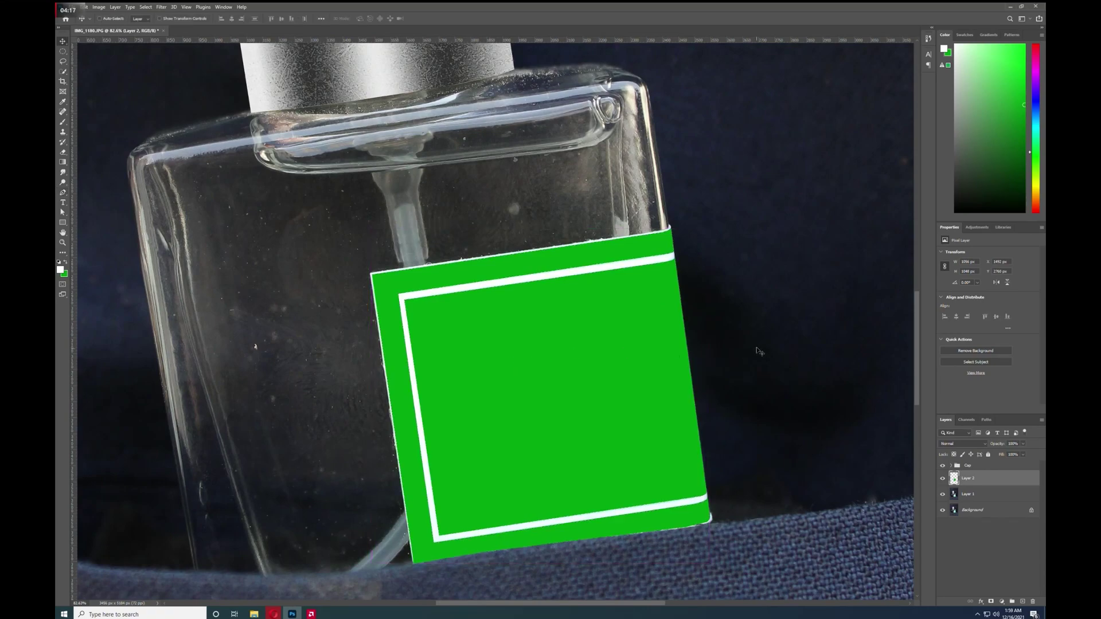
Step: Set the blend mode of the green label fill layer to Linear Burn
left_click(983, 444)
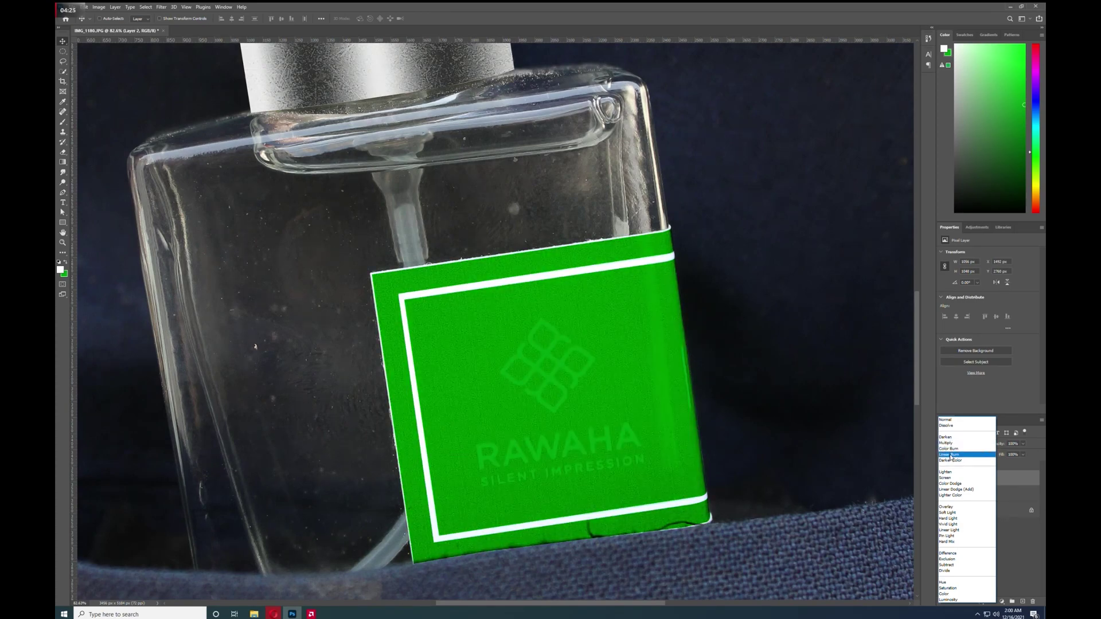
left_click(951, 455)
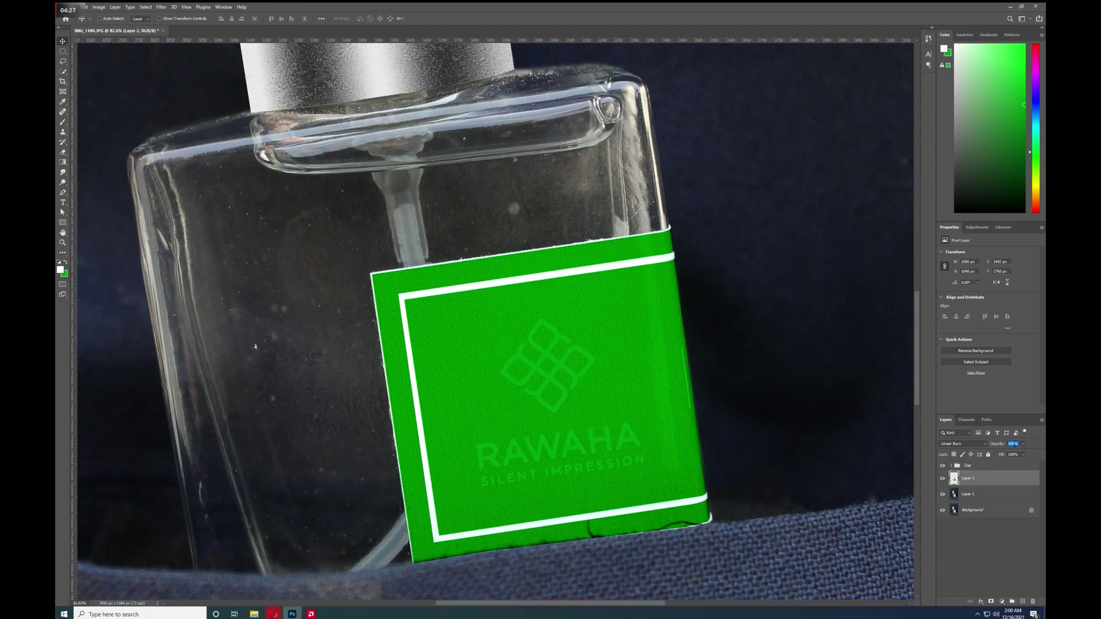
Step: Set the green label fill layer's opacity to 50% and compare the label with and without it
type("50")
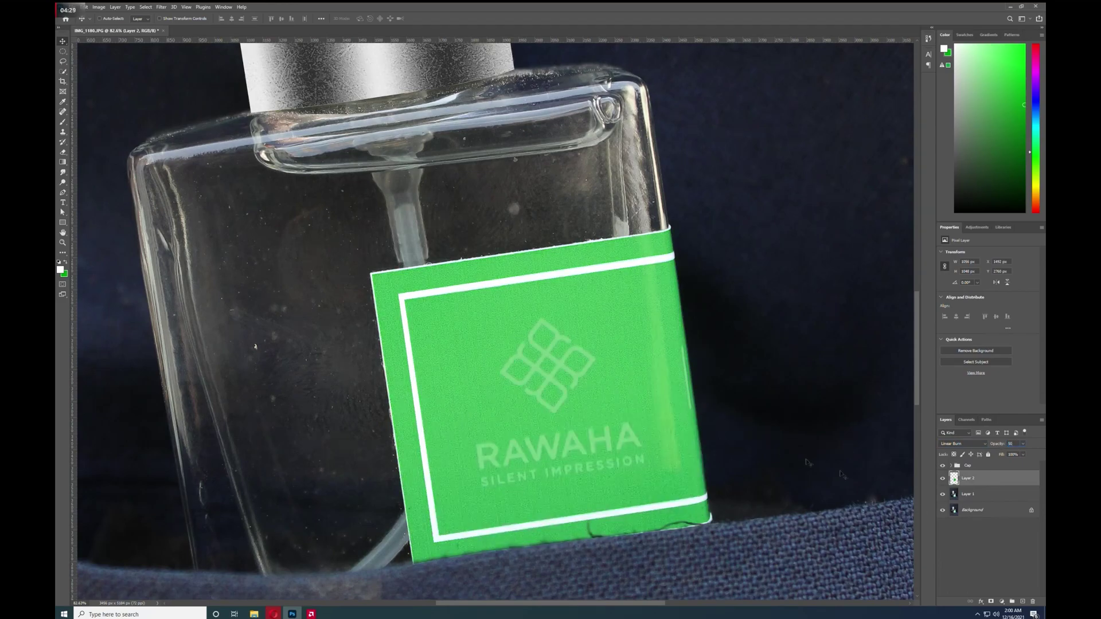
left_click(942, 478)
left_click(942, 478)
key("ctrl+0")
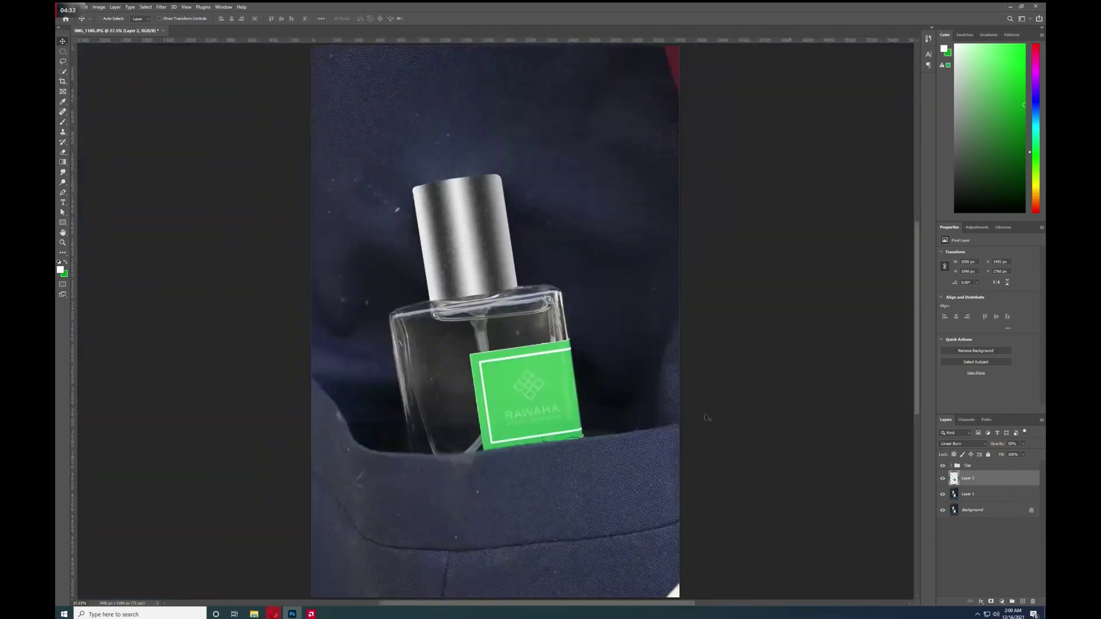
left_click(942, 478)
left_click(942, 478)
Step: Hide the green fill layer and remove the printed logo symbol from the label on Layer 1 with the Spot Healing Brush
left_click(942, 479)
scroll(533, 401, "up", 5)
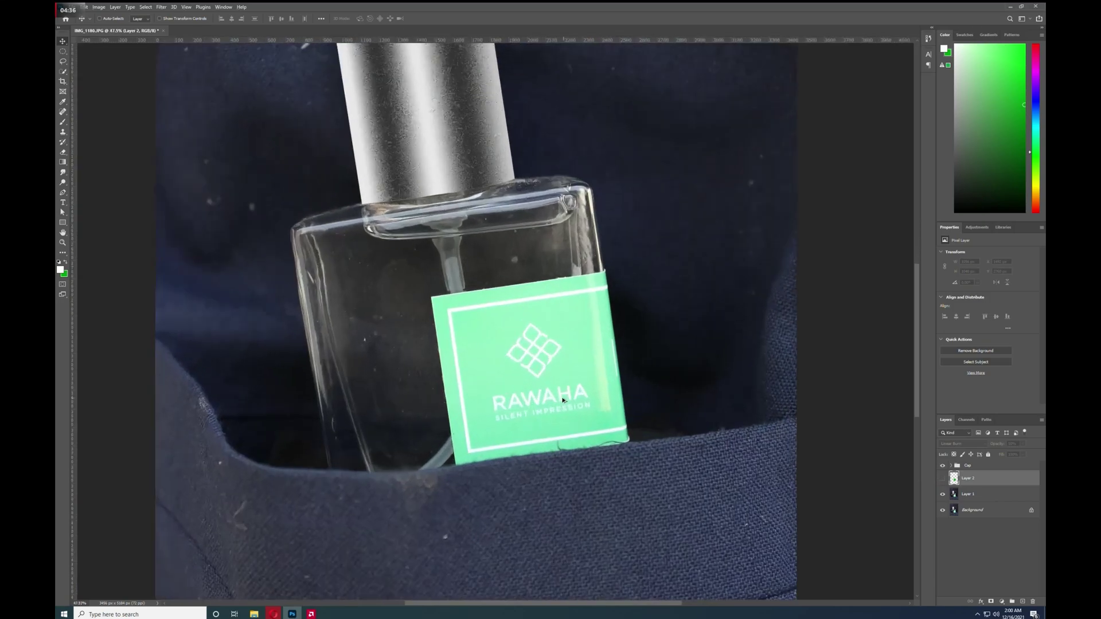
scroll(531, 376, "up", 2)
key("j")
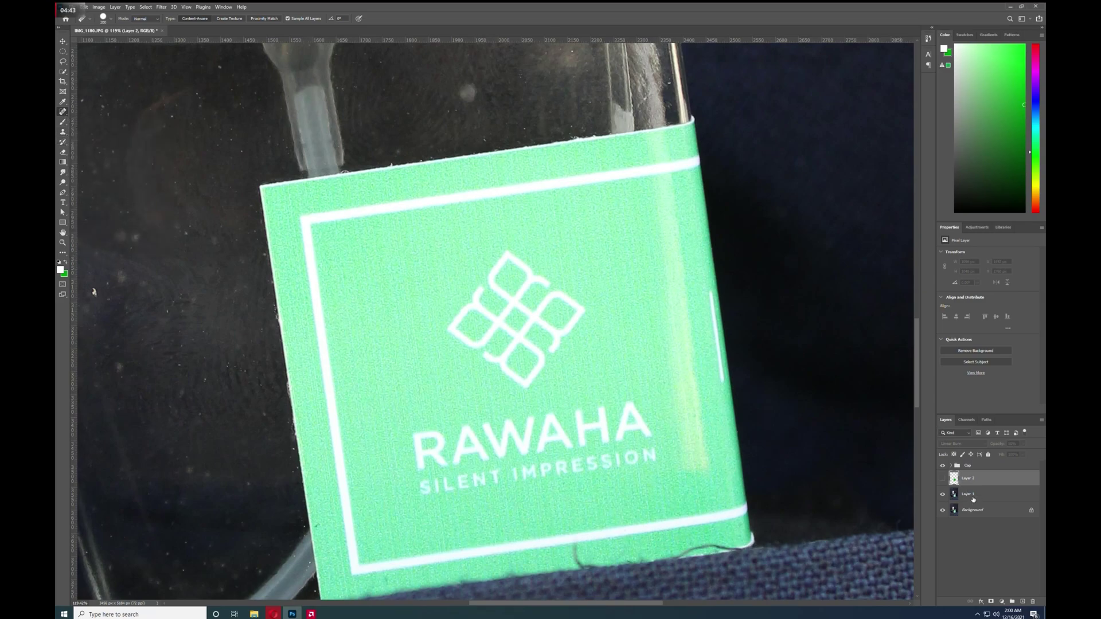
left_click(973, 497)
left_click_drag(504, 276, 484, 318)
left_click(471, 328)
left_click(518, 349)
left_click(550, 322)
left_click(494, 339)
left_click(516, 335)
Step: Heal away the printed RAWAHA brand name and the SILENT IMPRESSION tagline from the label
left_click(435, 465)
left_click(512, 454)
left_click(598, 451)
left_click(622, 431)
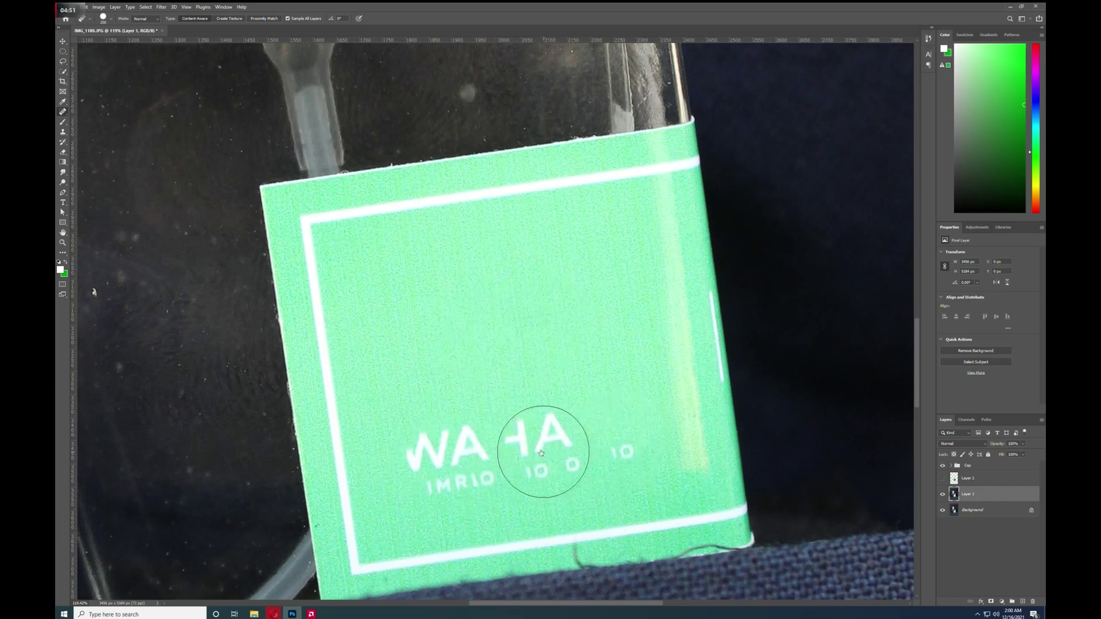
left_click(544, 454)
left_click(605, 450)
left_click(481, 453)
left_click(503, 462)
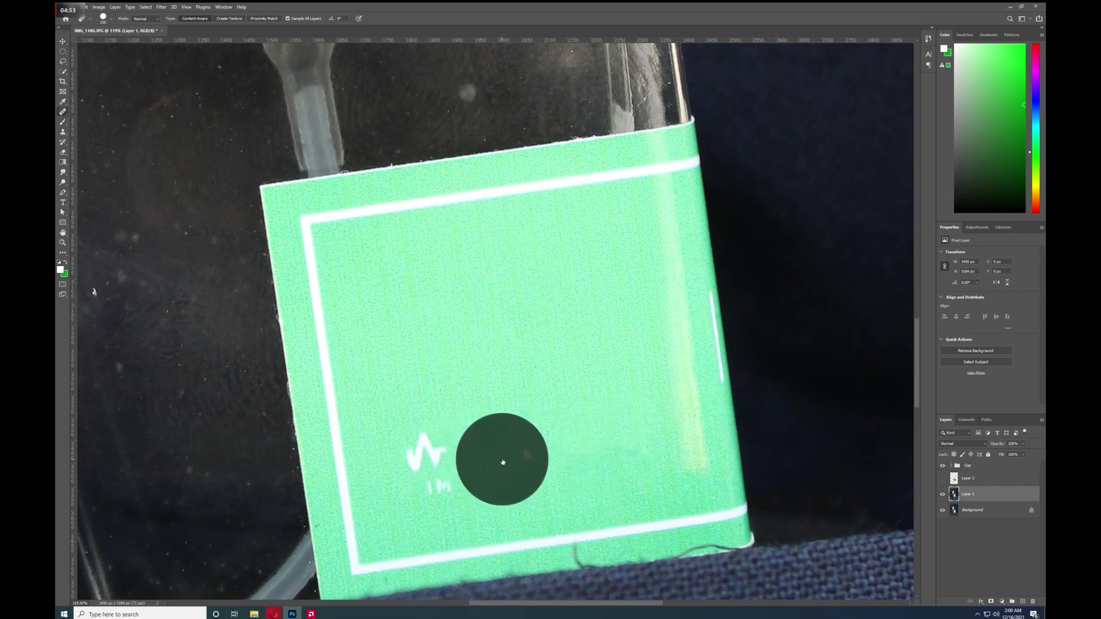
left_click(436, 466)
key("v")
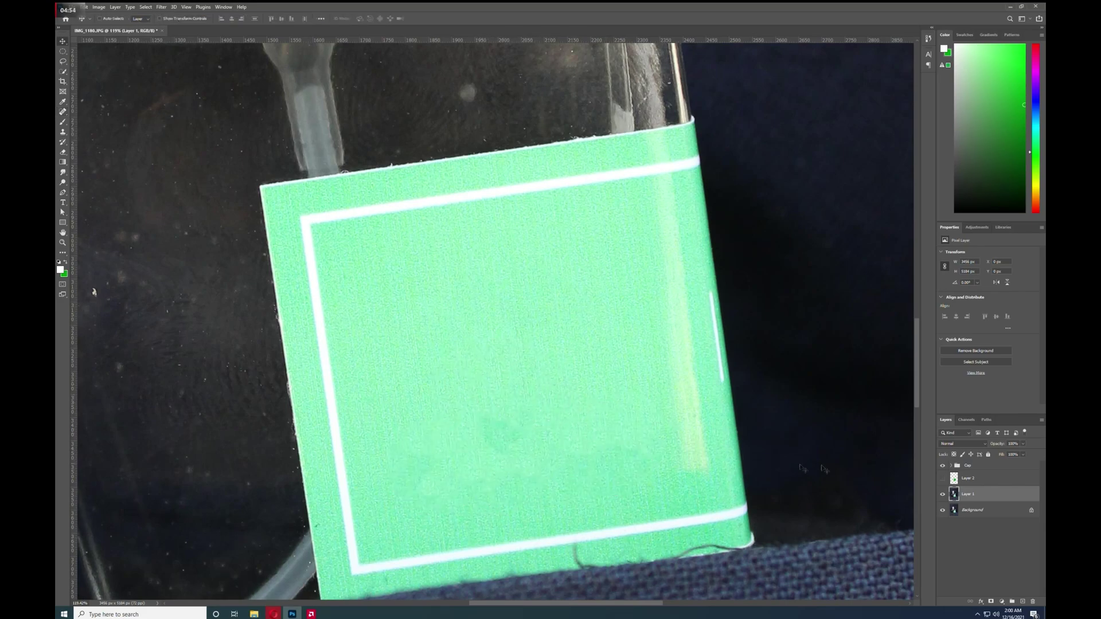
Step: Show the green fill layer again and compare the cleaned label with and without it
left_click(943, 478)
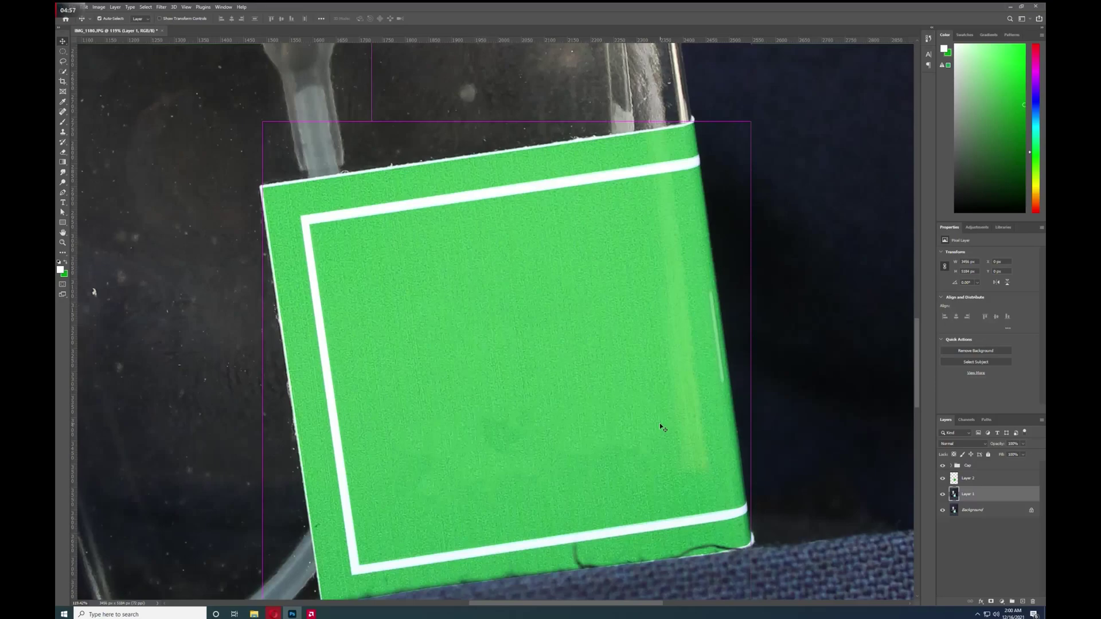
key("ctrl+0")
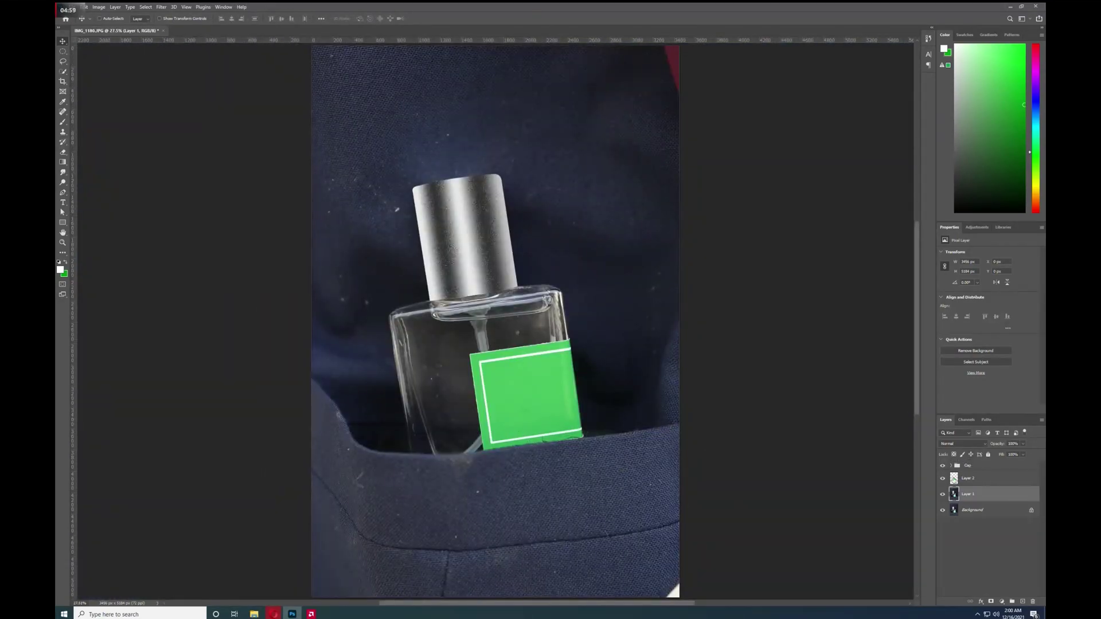
left_click(942, 478)
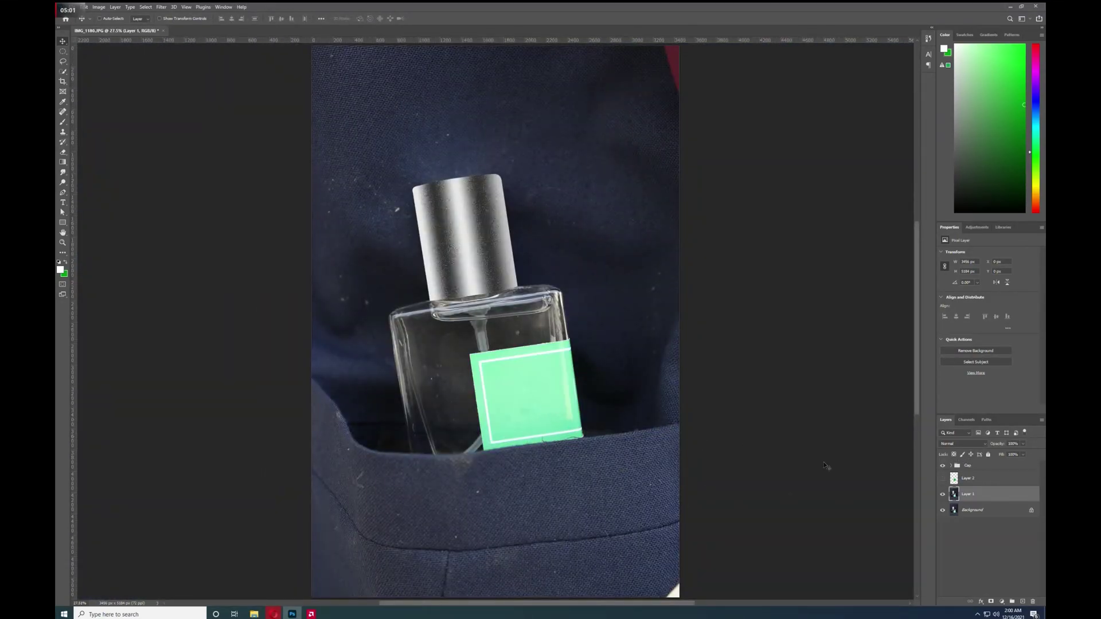
left_click(943, 479)
scroll(511, 397, "up", 5)
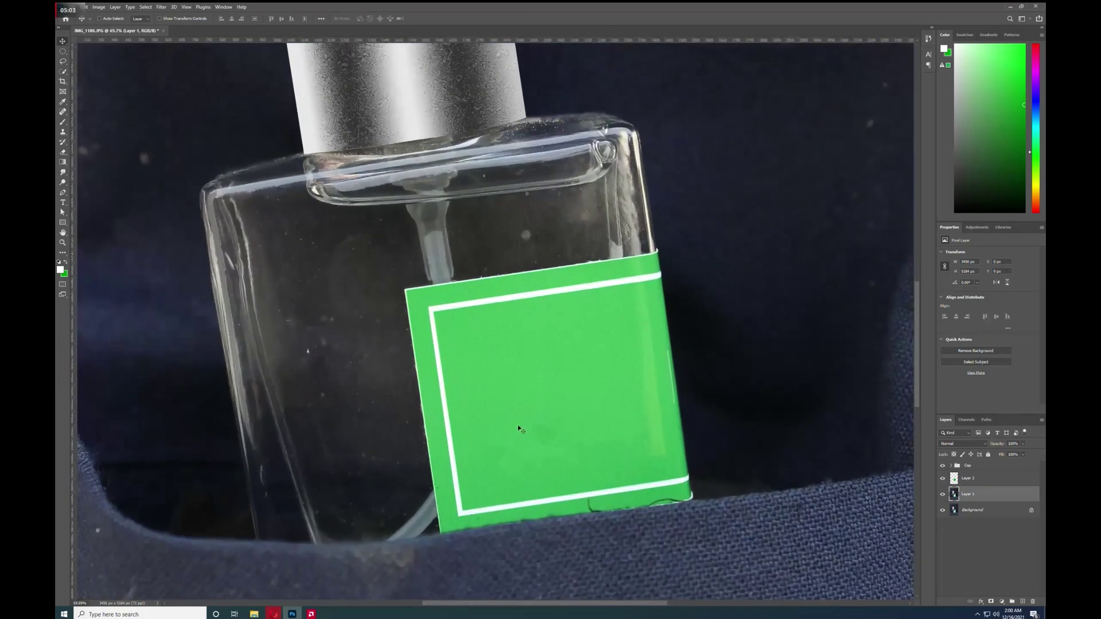
Step: Place the RAWAHA NEW logo file on the green label, enlarged and rotated to match the label's tilt
left_click(254, 614)
left_click_drag(208, 86, 538, 439)
left_click_drag(499, 339, 571, 394)
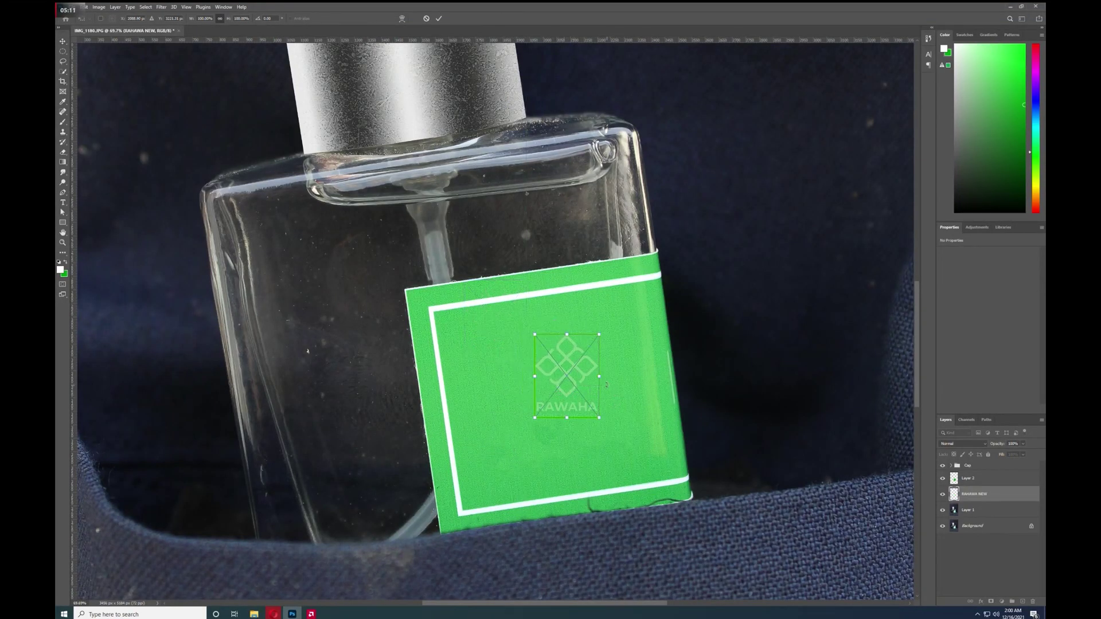
left_click_drag(599, 377, 671, 386)
left_click_drag(675, 469, 576, 442)
scroll(589, 506, "up", 4)
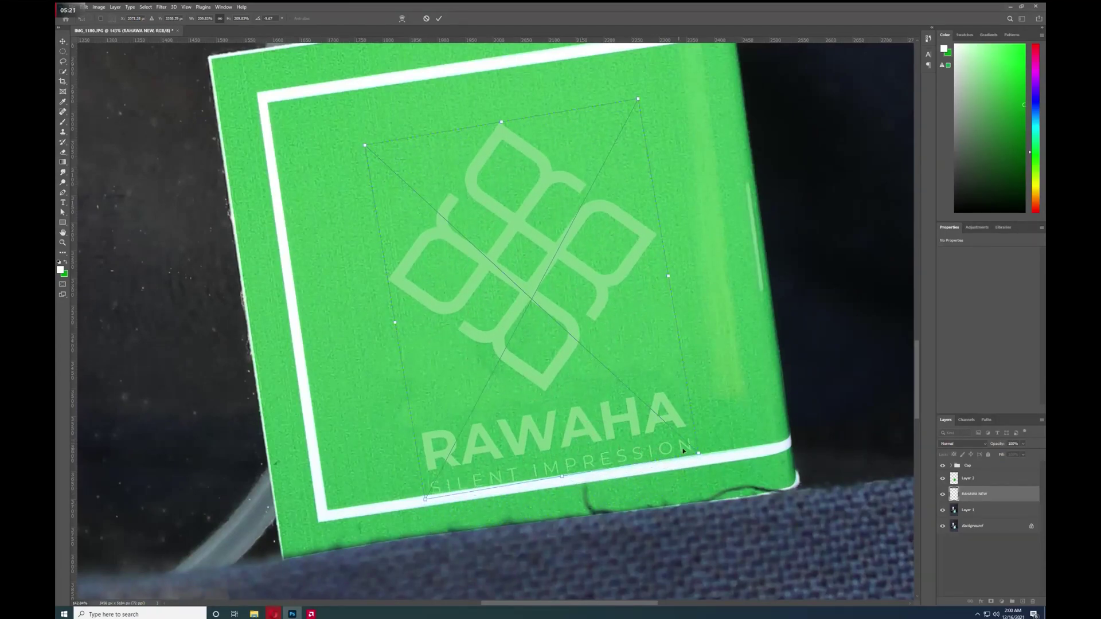
left_click_drag(704, 455, 698, 465)
key("Down")
key("Return")
key("ctrl+0")
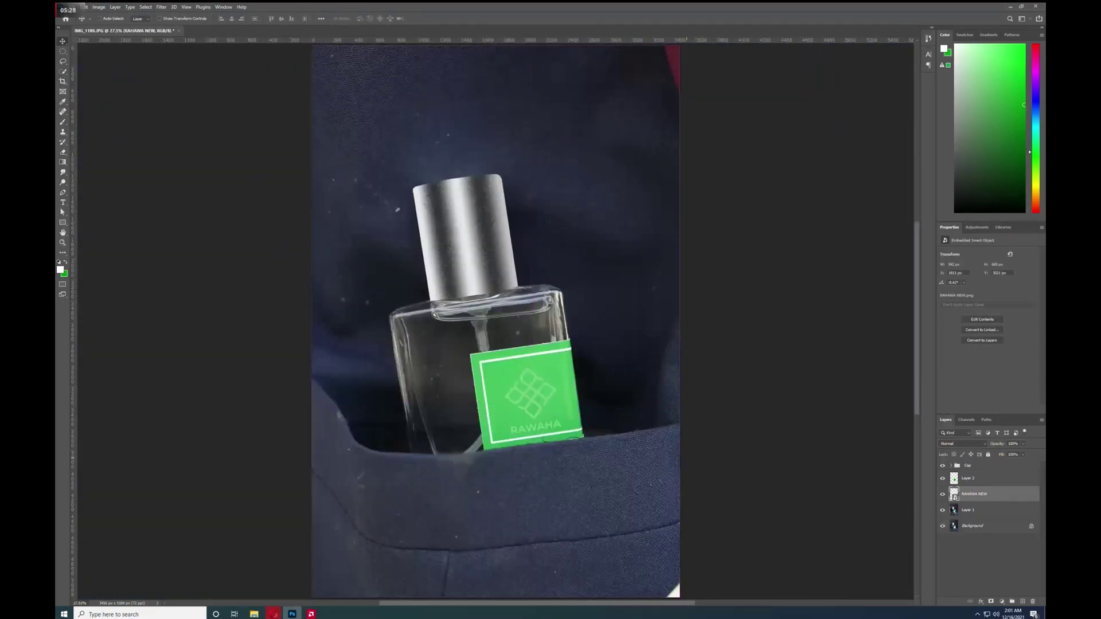
Step: Move the RAWAHA NEW layer above Layer 2 and nudge the logo upward, clear of the label's lower border line
left_click_drag(977, 494, 975, 473)
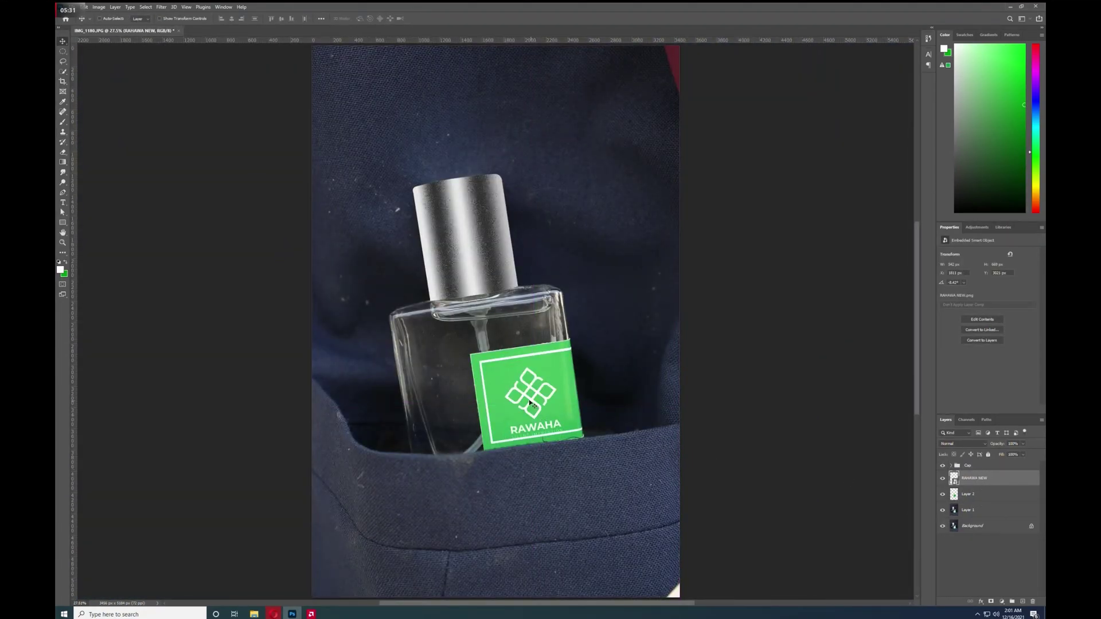
scroll(532, 404, "up", 3, "alt")
key("shift+Up")
key("shift+Up")
key("shift+Up")
key("Up")
key("Up")
key("Up")
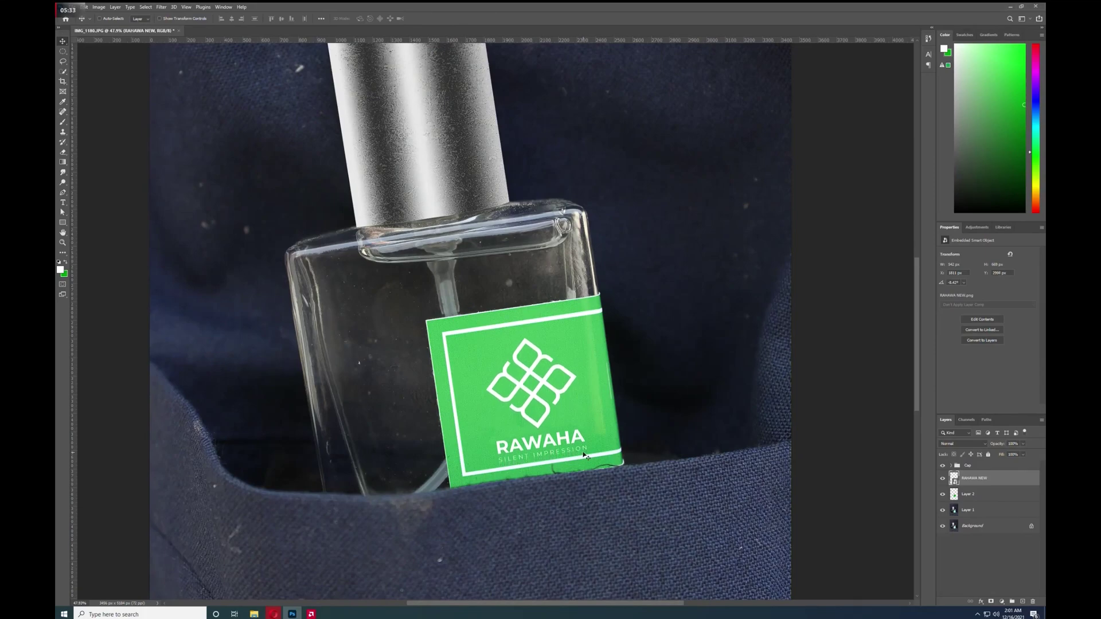
key("Up")
key("Up")
key("Up")
key("Up")
key("Up")
key("Up")
key("Up")
key("Up")
key("Up")
key("Up")
key("Up")
key("Up")
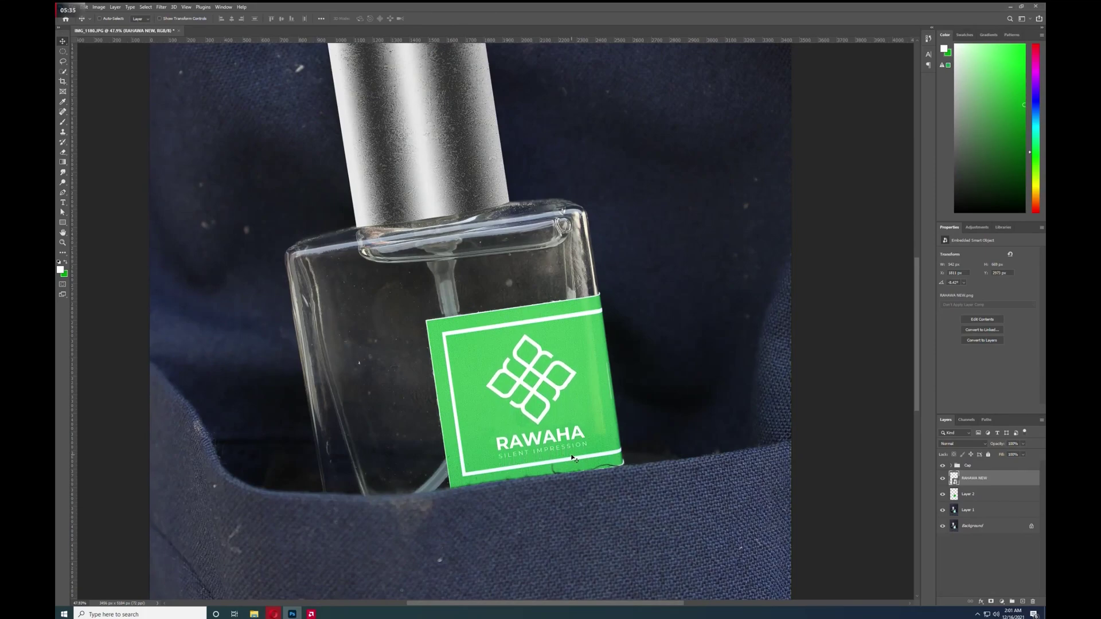
key("ctrl+0")
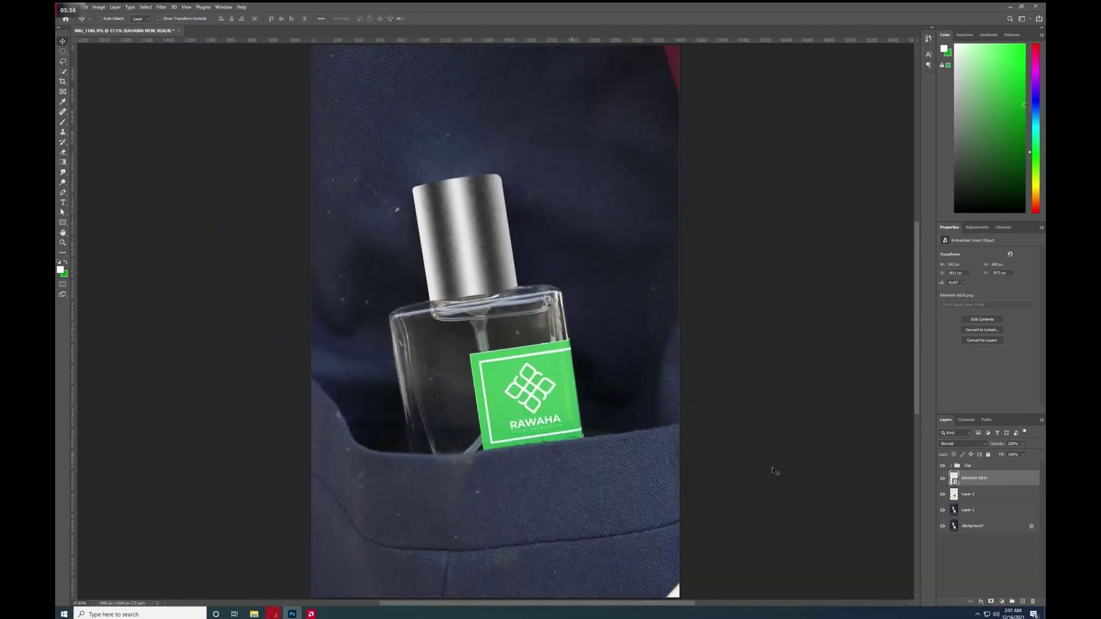
Step: Scale the logo down slightly inside the label's white border and check it by toggling its visibility
left_click(942, 479)
left_click(942, 478)
key("ctrl+t")
left_click_drag(528, 437, 539, 433)
key("Return")
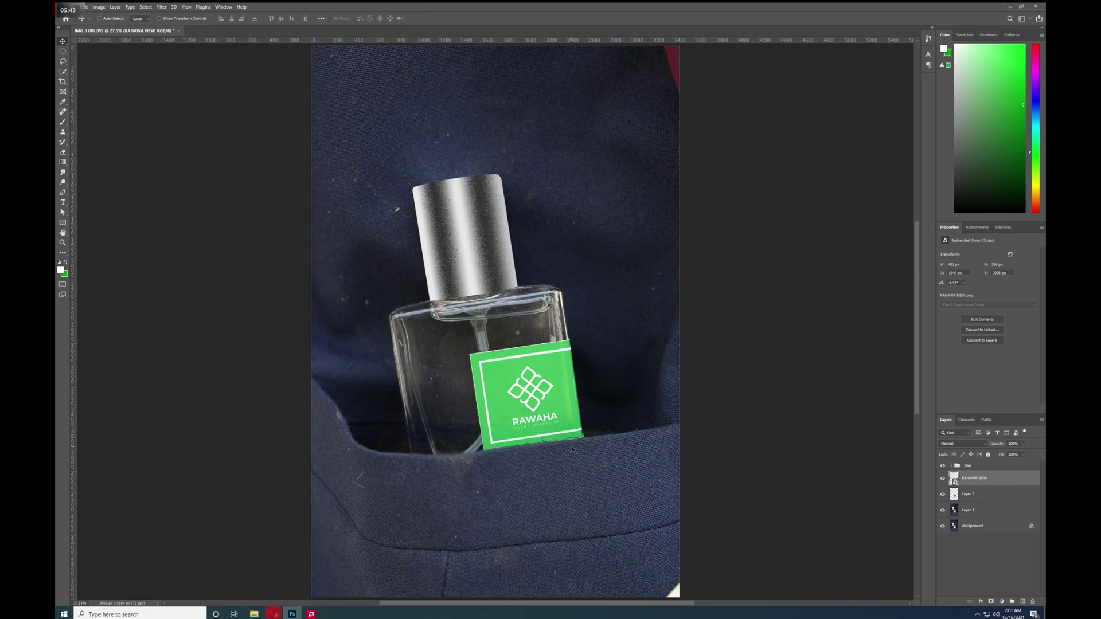
key("ctrl")
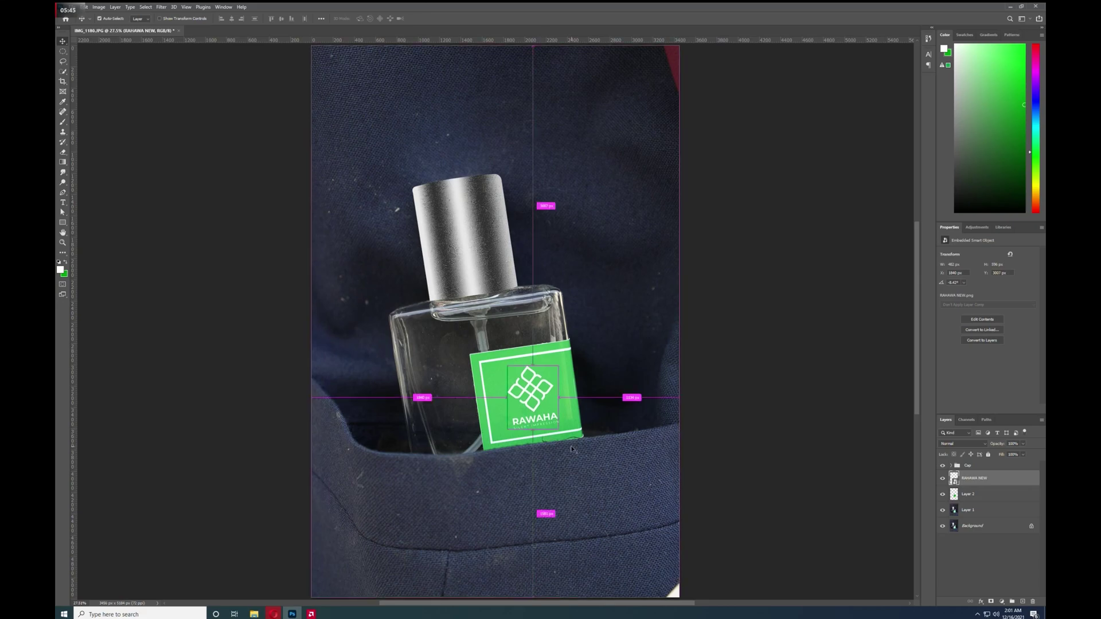
left_click(943, 478)
left_click(942, 479)
Step: Group the RAWAHA NEW layer with Layer 2, name the group Logo And Label, and select Layer 1
left_click(977, 495, "shift")
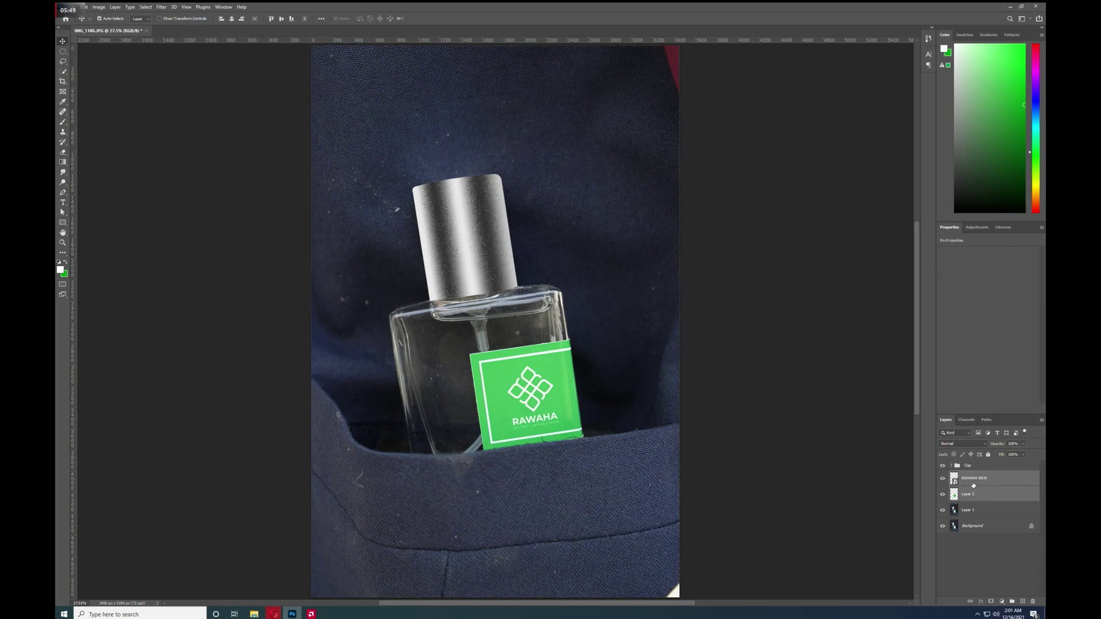
key("ctrl+g")
double_click(977, 476)
type("Lab")
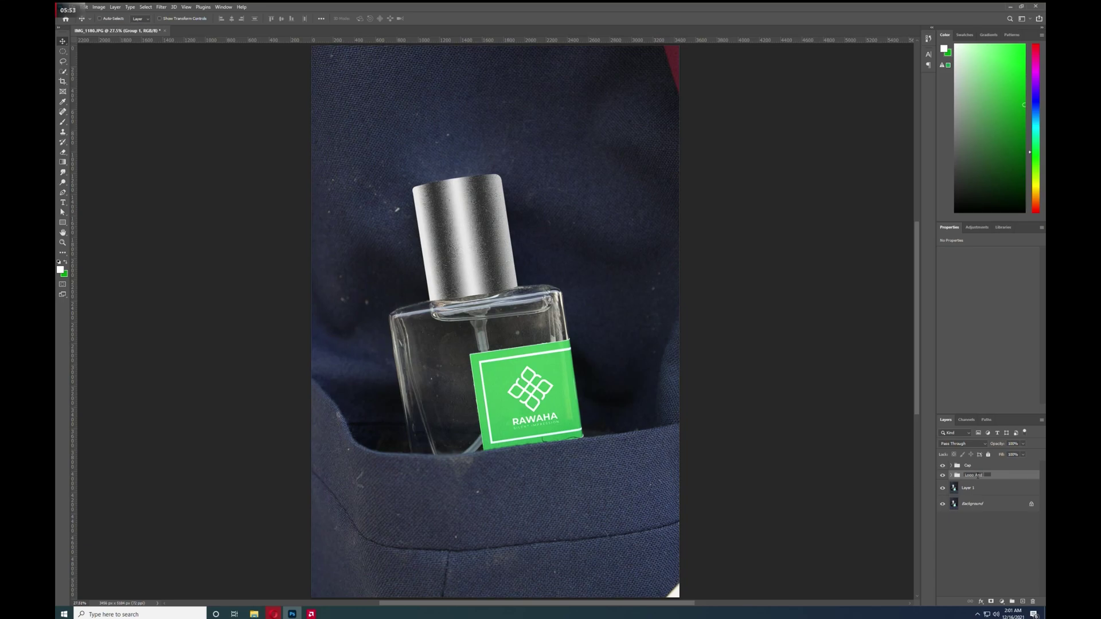
key("Return")
left_click(981, 488)
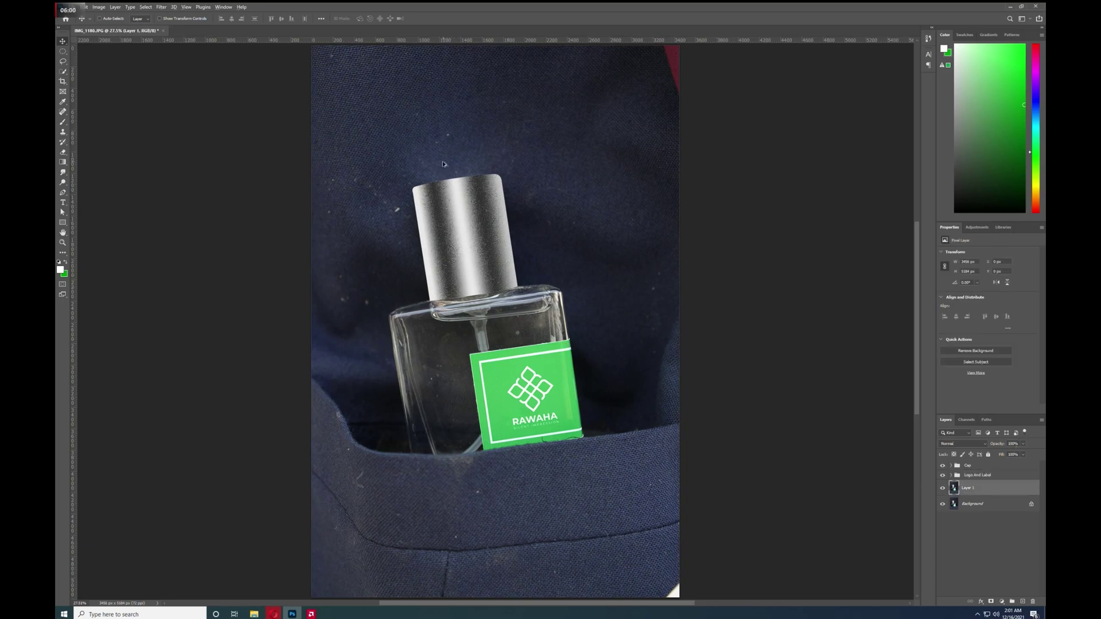
Step: Heal the white patch in the lower-right corner of the photo's fabric with an enlarged Spot Healing Brush
scroll(443, 162, "up", 3)
left_click_drag(350, 233, 505, 358)
scroll(485, 346, "down", 10)
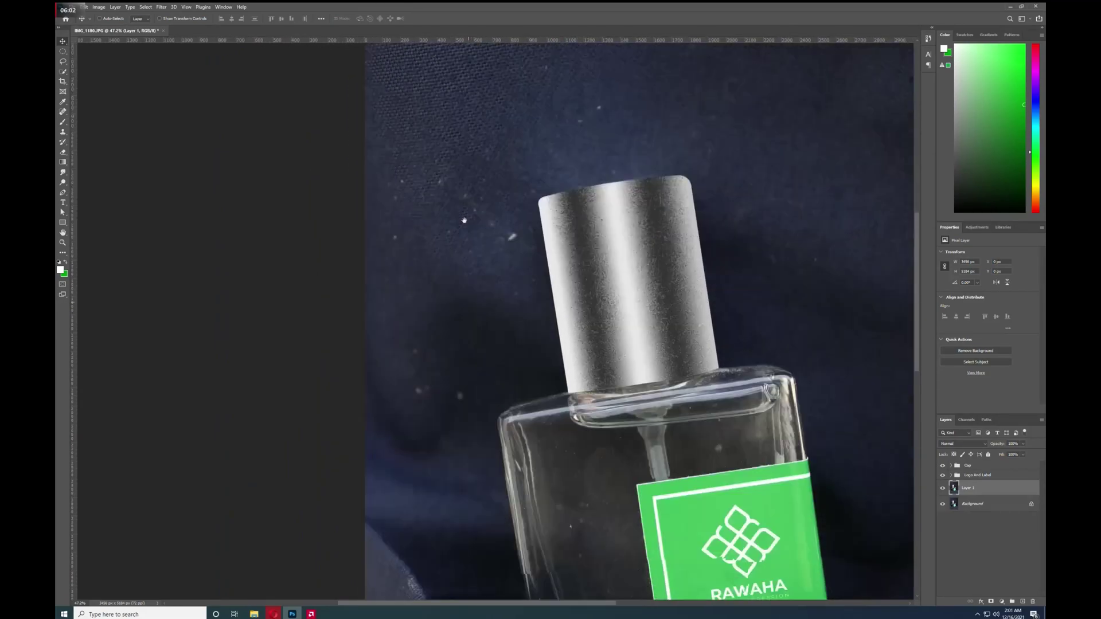
left_click_drag(583, 270, 349, 285)
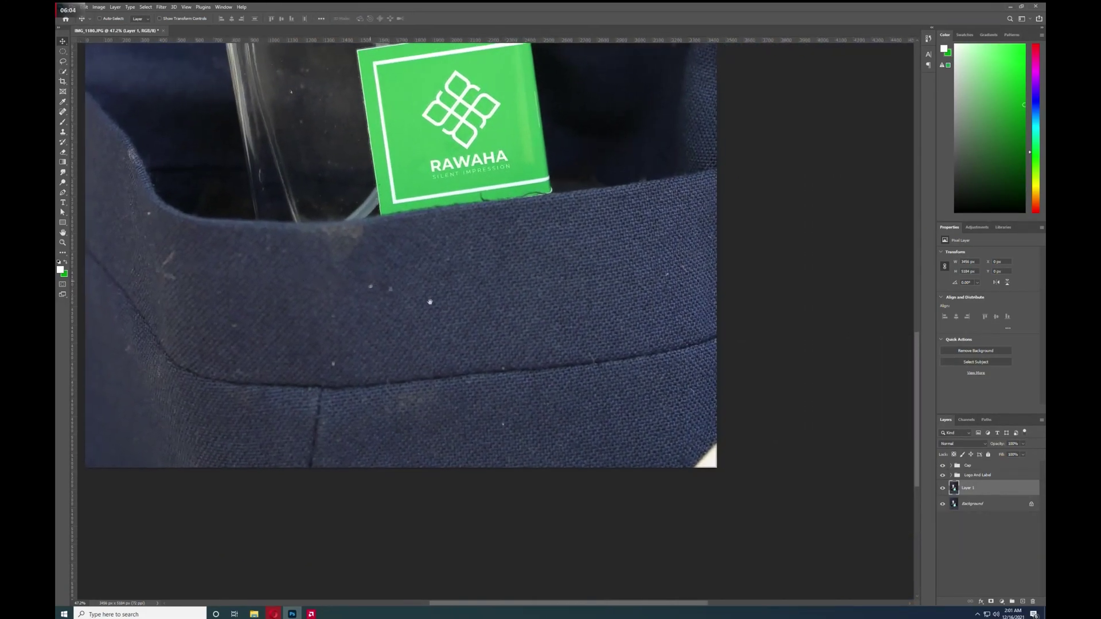
left_click(63, 111)
key("bracketright")
key("bracketright")
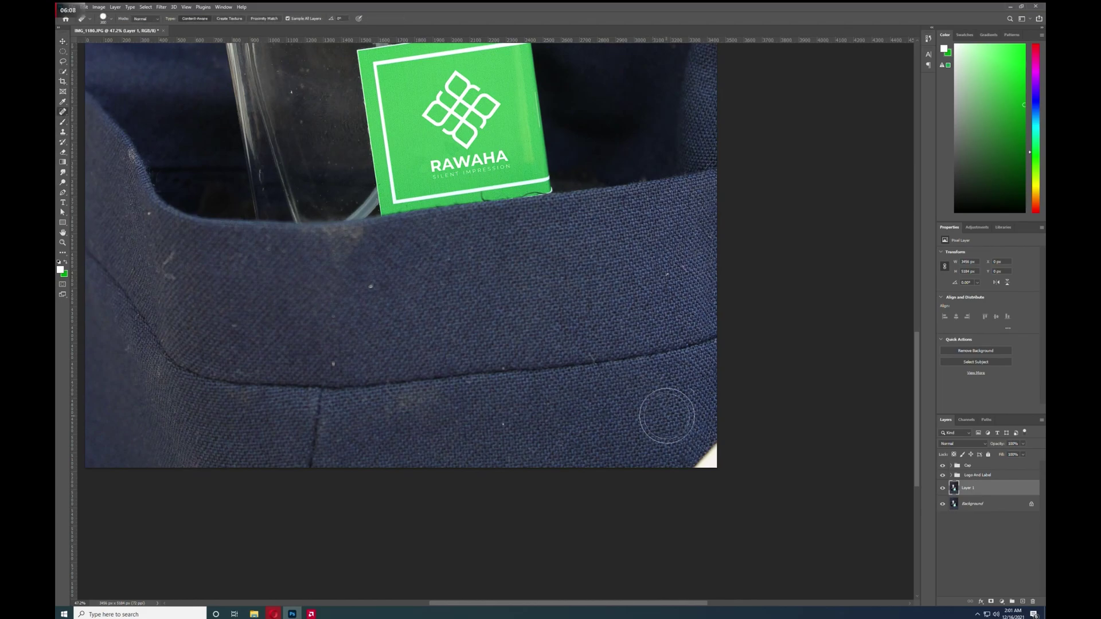
left_click(709, 457)
Step: Heal out the loose dark thread along the label's lower edge with a smaller brush
key("bracketleft")
key("bracketleft")
key("bracketleft")
key("bracketleft")
key("bracketleft")
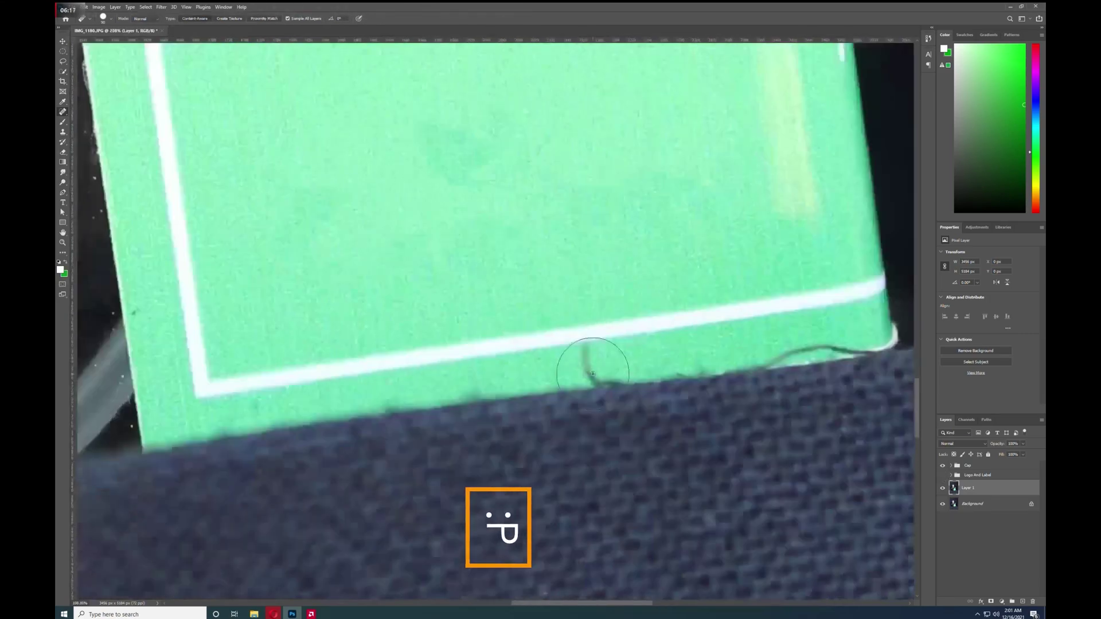
left_click_drag(587, 367, 599, 374)
left_click_drag(659, 353, 729, 348)
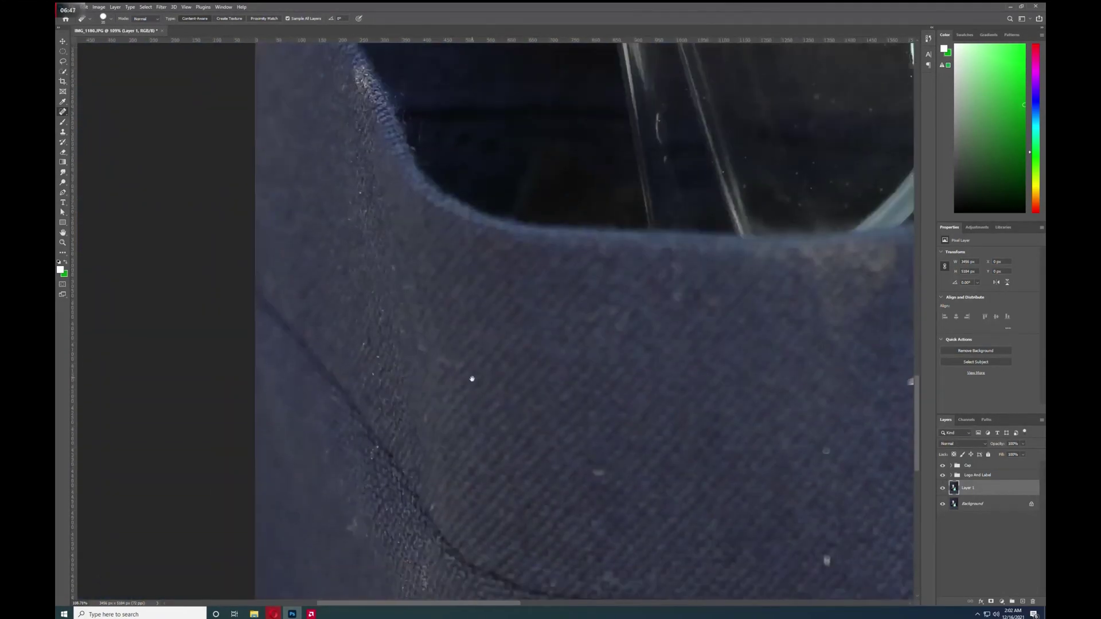
Step: Heal the lint specks and marks on the pocket fabric below the bottle
left_click_drag(472, 379, 398, 389)
left_click(843, 394)
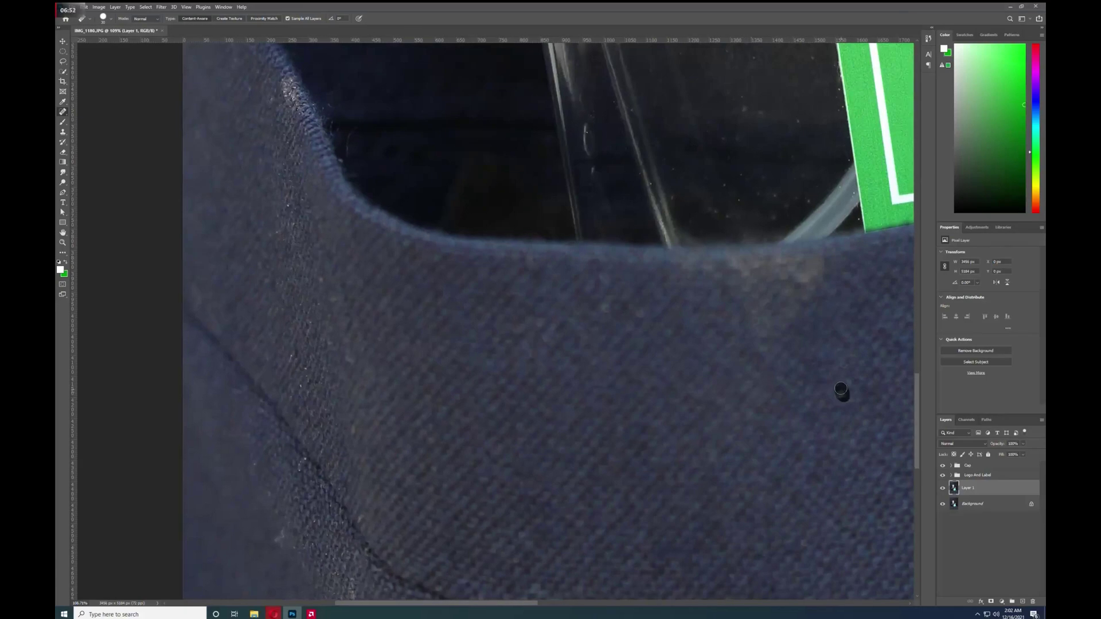
left_click(754, 318)
left_click(583, 325)
left_click(555, 427)
left_click(555, 500)
Step: Heal the dust and lint specks on the dark blue fabric on both sides of the cap
scroll(579, 441, "down", 5)
scroll(579, 287, "up", 5)
left_click_drag(580, 144, 554, 527)
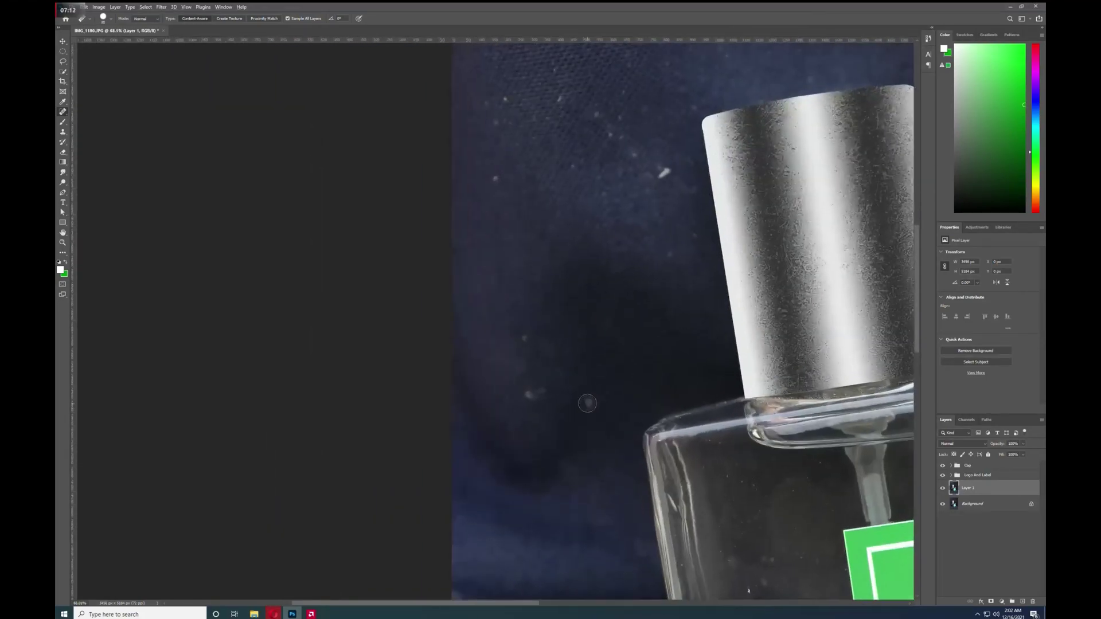
left_click(587, 403)
left_click_drag(665, 168, 656, 412)
left_click(598, 369)
left_click(480, 337)
left_click_drag(660, 241, 552, 344)
left_click(670, 332)
left_click_drag(626, 312, 547, 230)
left_click(782, 435)
left_click(502, 355)
left_click(456, 430)
left_click(494, 509)
left_click(362, 370)
left_click_drag(802, 470, 328, 202)
left_click(628, 364)
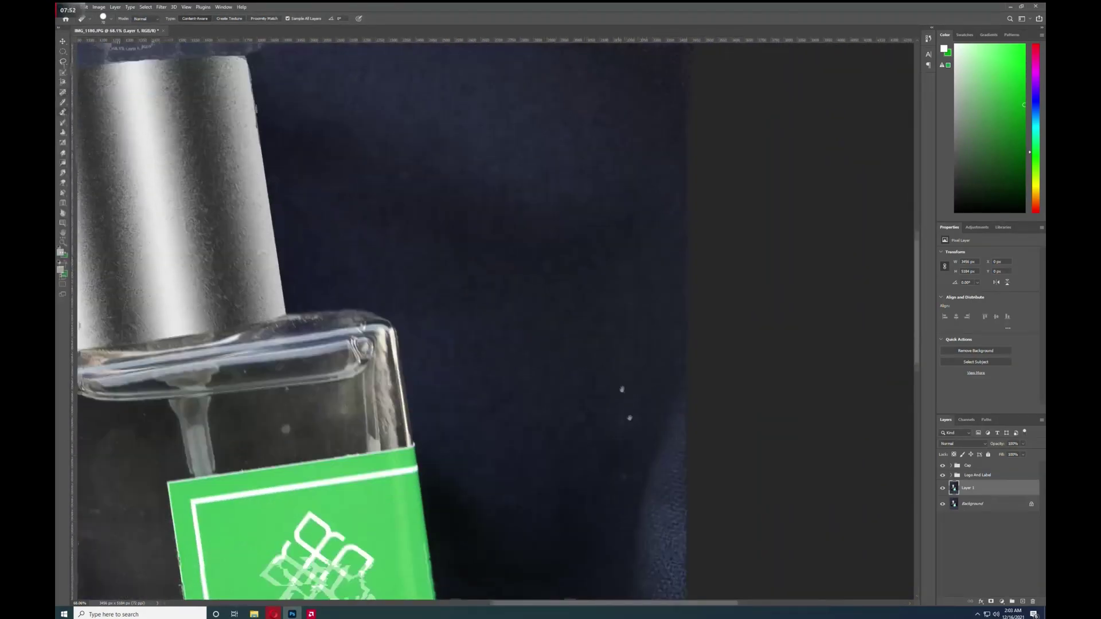
Step: Heal the dust specks and spots on the upper glass of the bottle, adjusting the brush size to each blemish
scroll(344, 402, "up", 4)
left_click_drag(258, 472, 553, 346)
left_click(553, 347)
key("bracketleft")
key("bracketleft")
key("bracketleft")
left_click_drag(459, 373, 667, 290)
left_click(512, 291)
left_click(555, 312)
left_click(565, 260)
left_click(426, 272)
left_click_drag(427, 273, 526, 253)
left_click(554, 333)
left_click(534, 348)
key("bracketright")
key("bracketright")
key("bracketright")
key("bracketright")
left_click(571, 406)
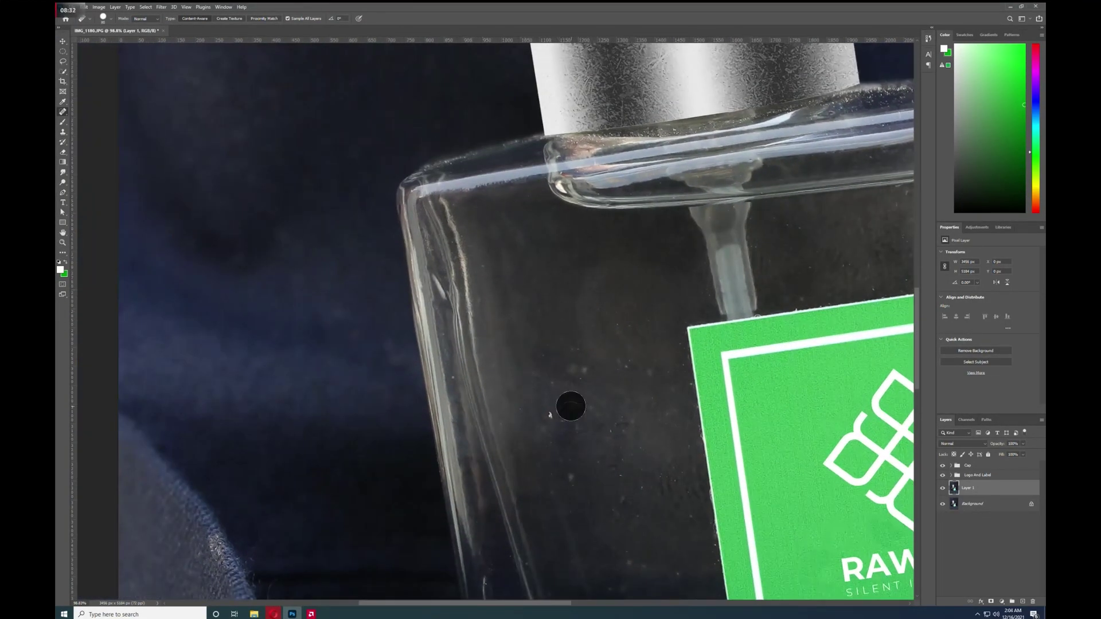
Step: Clean specks near the bottle's left glass edge with a smaller healing brush
left_click_drag(573, 405, 571, 292)
left_click(551, 299)
key("bracketleft")
key("bracketleft")
key("bracketleft")
key("bracketleft")
key("bracketleft")
key("bracketleft")
key("bracketleft")
left_click(451, 264)
left_click_drag(486, 468, 486, 488)
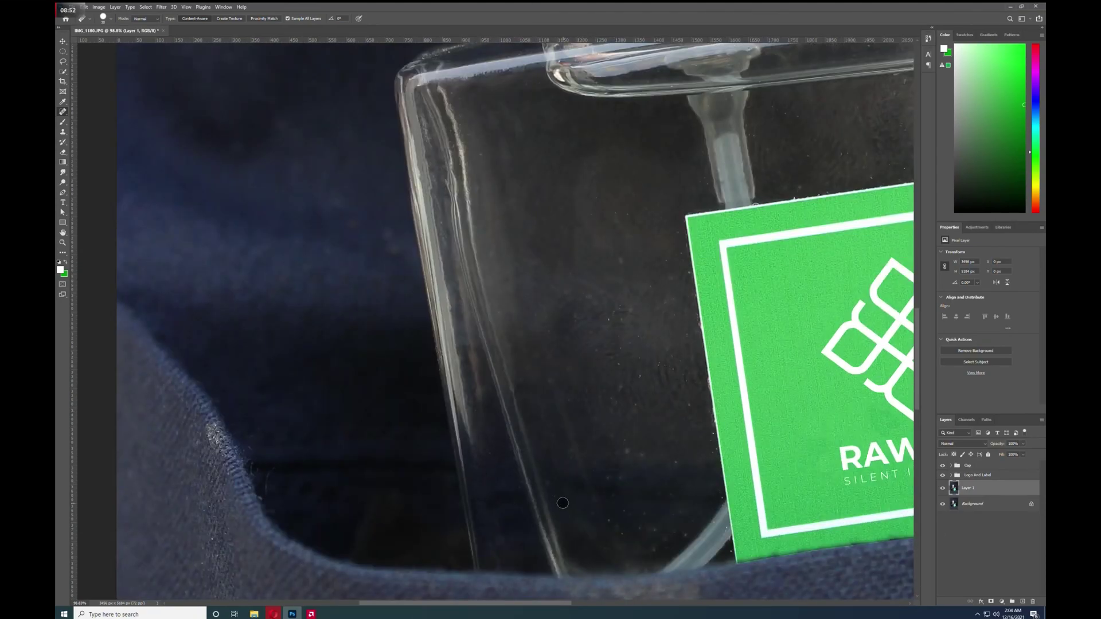
Step: Heal the remaining specks and scratches in the clear glass between the bottle's left edge and the label
left_click_drag(594, 511, 518, 450)
left_click_drag(616, 453, 547, 500)
left_click_drag(414, 378, 440, 468)
left_click(423, 413)
left_click_drag(427, 425, 471, 537)
left_click_drag(488, 391, 470, 444)
left_click(505, 407)
left_click(456, 410)
left_click(458, 357)
left_click(425, 380)
left_click(363, 405)
left_click_drag(450, 244, 492, 296)
left_click_drag(491, 327, 501, 352)
left_click_drag(519, 426, 521, 441)
left_click(416, 427)
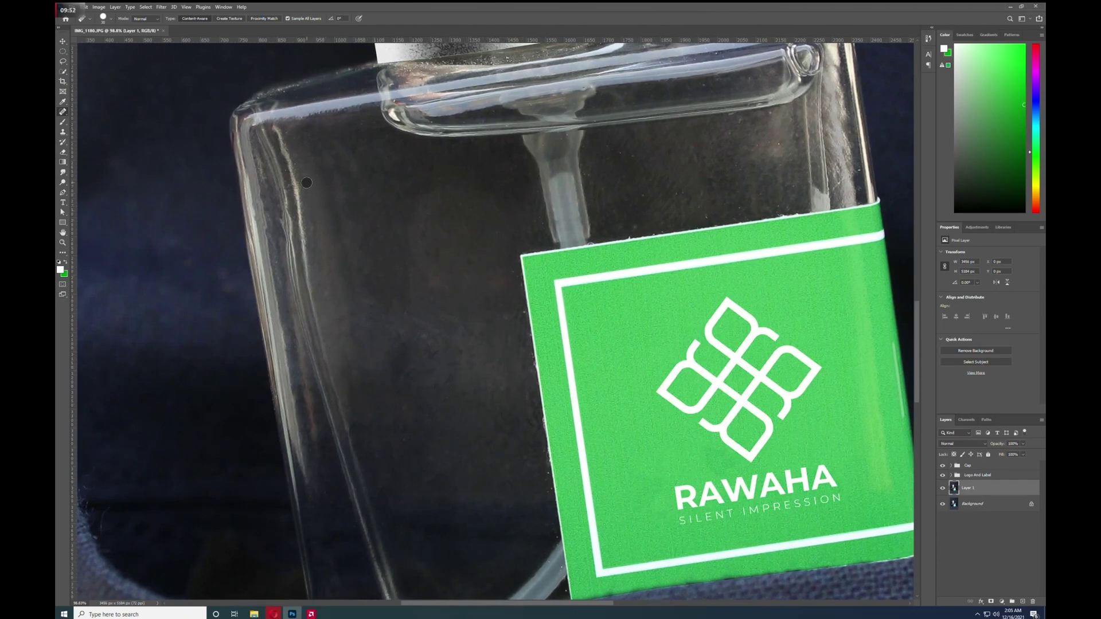
Step: Hide the logo and label group and heal the specks and scratches in the glass around the label
left_click_drag(625, 218, 456, 341)
left_click(942, 475)
left_click(461, 354)
left_click(535, 340)
left_click(441, 271)
left_click(415, 286)
left_click(561, 252)
left_click_drag(531, 316, 530, 322)
left_click(465, 276)
left_click(467, 346)
left_click_drag(615, 332, 491, 339)
left_click(500, 313)
Step: Heal the finer specks in the glass with a smaller healing brush
scroll(442, 156, "up", 4)
left_click_drag(442, 156, 480, 298)
key("bracketleft")
key("bracketleft")
left_click(480, 298)
left_click(450, 306)
left_click(387, 312)
mouse_move(402, 298)
left_mouse_down()
mouse_move(388, 299)
mouse_move(818, 309)
left_mouse_up()
Step: Heal the remaining smudges and streaks on the bottle with a larger healing brush
left_click_drag(175, 398, 244, 376)
key("bracketright")
key("bracketright")
key("bracketright")
left_click_drag(221, 385, 335, 353)
left_click(248, 403)
mouse_move(332, 462)
left_mouse_down()
mouse_move(287, 418)
mouse_move(354, 275)
left_mouse_up()
scroll(354, 275, "down", 7)
left_click_drag(445, 270, 393, 305)
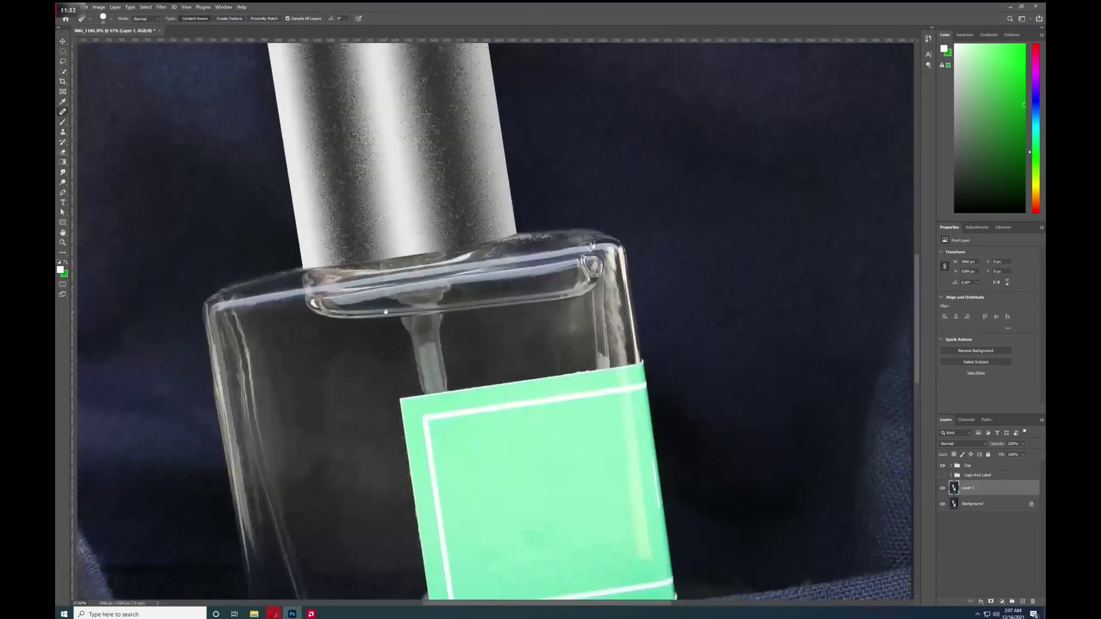
Step: Heal the specks and scratches on the bottle's glass shoulder and collar beneath the cap
scroll(373, 299, "up", 7)
left_click(301, 301)
left_click(449, 302)
left_click_drag(607, 289, 397, 411)
left_click(459, 365)
left_click(508, 472)
left_click(632, 427)
left_click_drag(686, 422, 510, 392)
left_click(566, 387)
left_click(578, 480)
left_click(539, 394)
left_click_drag(563, 424, 550, 317)
left_click_drag(534, 281, 573, 406)
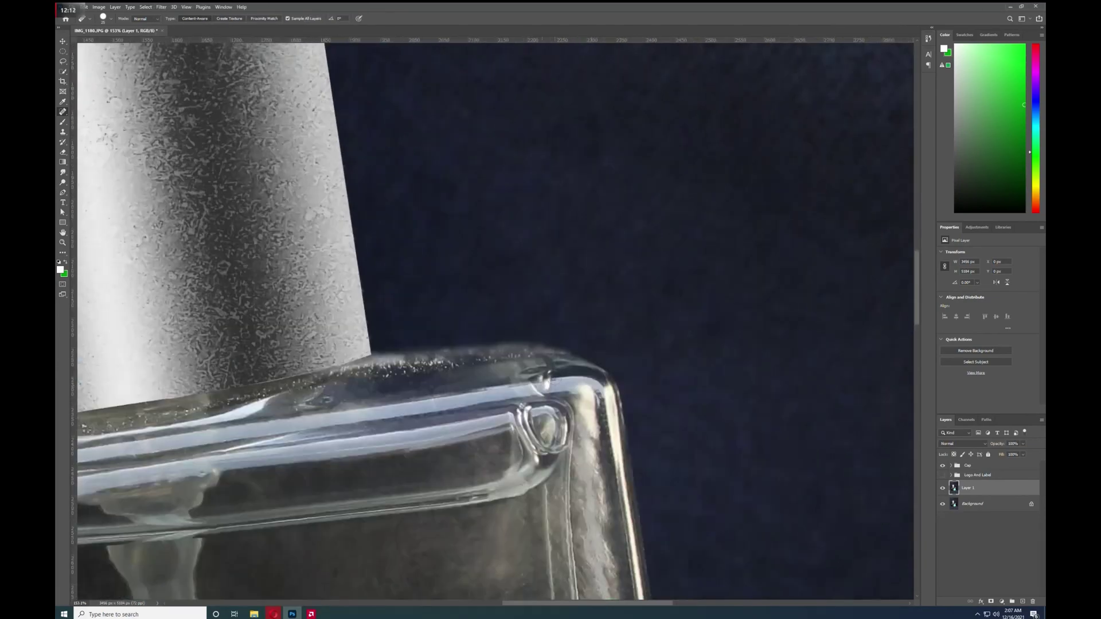
Step: Show the logo and label group again and compare the whole photo with and without the retouch layer
scroll(524, 370, "down", 4)
scroll(495, 373, "up", 3)
key("ctrl+0")
left_click(942, 475)
left_click(941, 488)
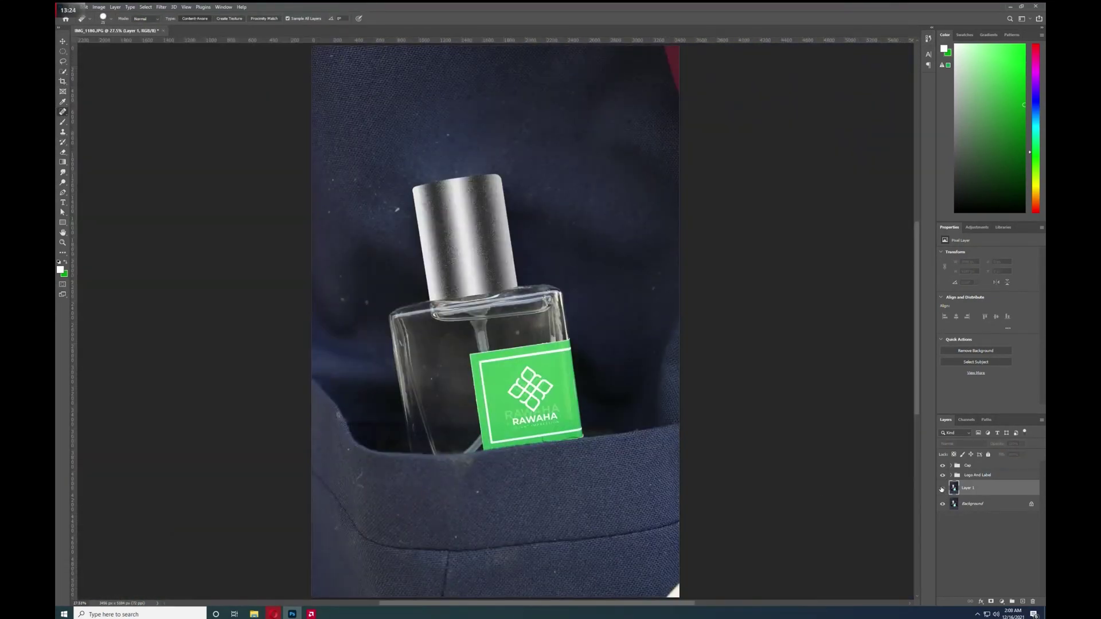
left_click(941, 489)
Step: Heal the lint specks and blemishes on the pocket fabric below the bottle
scroll(474, 504, "up", 3)
left_click_drag(430, 440, 470, 427)
left_click(465, 428)
left_click_drag(501, 479, 418, 339)
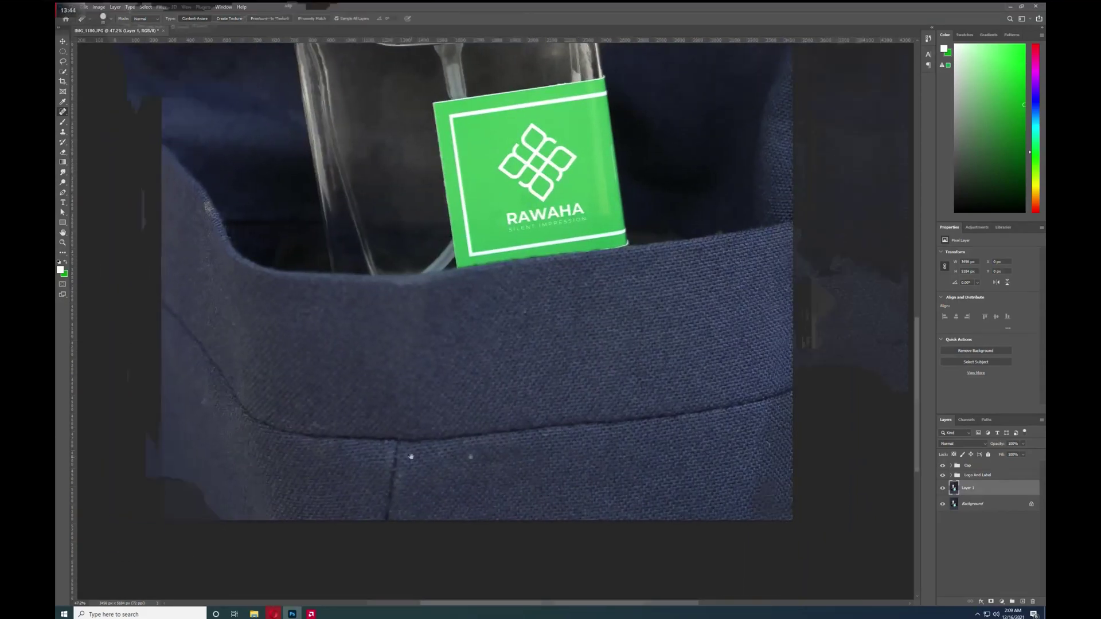
left_click_drag(249, 403, 497, 410)
left_click_drag(496, 412, 519, 434)
left_click_drag(416, 324, 500, 369)
Step: Compare the full photo before and after the fabric cleanup
key("ctrl+0")
left_click(943, 489)
left_click(942, 489)
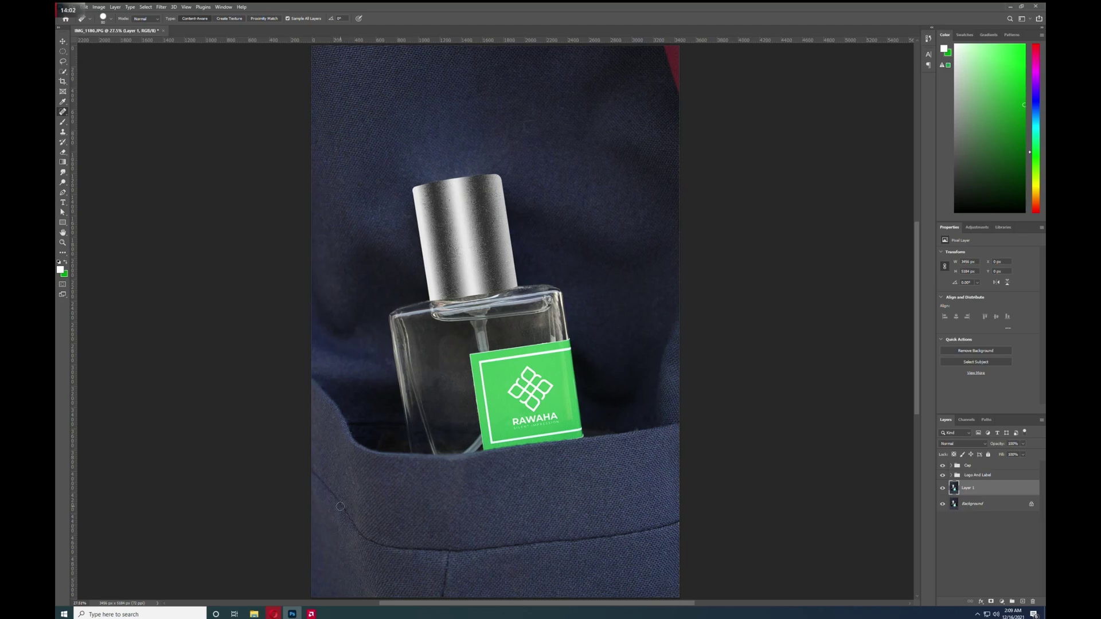
Step: Heal a spot on the upper fabric and remove the red patch in the photo's upper-right corner with a much larger healing brush
left_click(527, 125)
key("bracketright")
key("bracketright")
key("bracketright")
key("bracketright")
key("bracketright")
key("bracketright")
key("bracketright")
key("bracketright")
key("bracketright")
key("bracketright")
key("bracketright")
left_click(678, 66)
Step: Toggle the retouch layer's visibility to check the cleaned fabric and glass against the original
key("v")
left_click(941, 489)
left_click(941, 489)
left_click(941, 488)
left_click(941, 489)
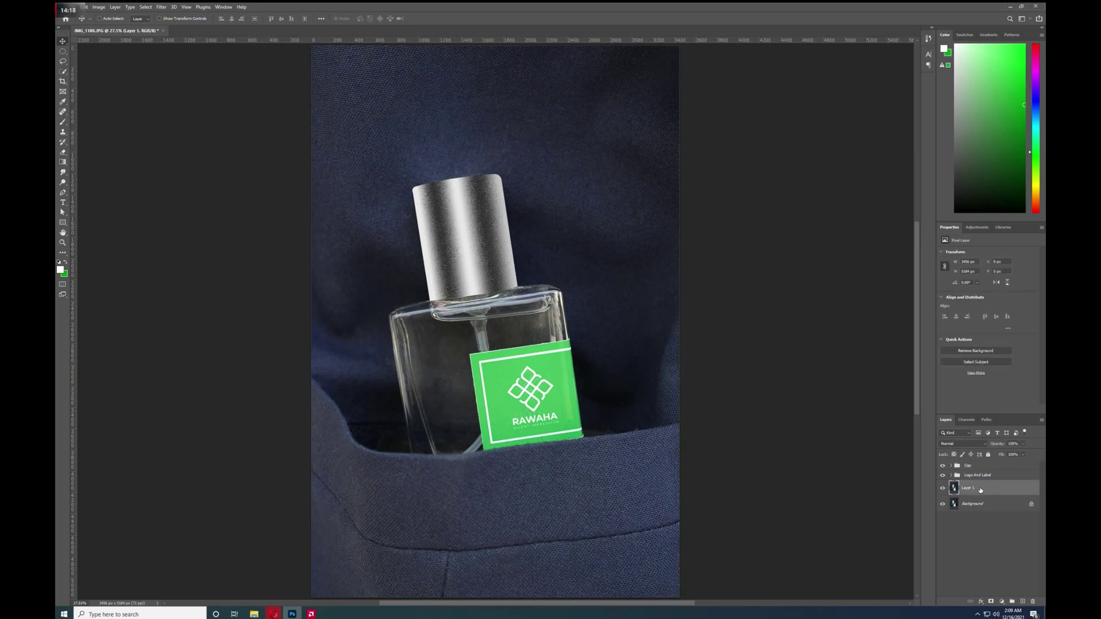
Step: Put the retouched layer into a group named "All over Retouch"
key("ctrl+g")
left_click(953, 486)
double_click(973, 485)
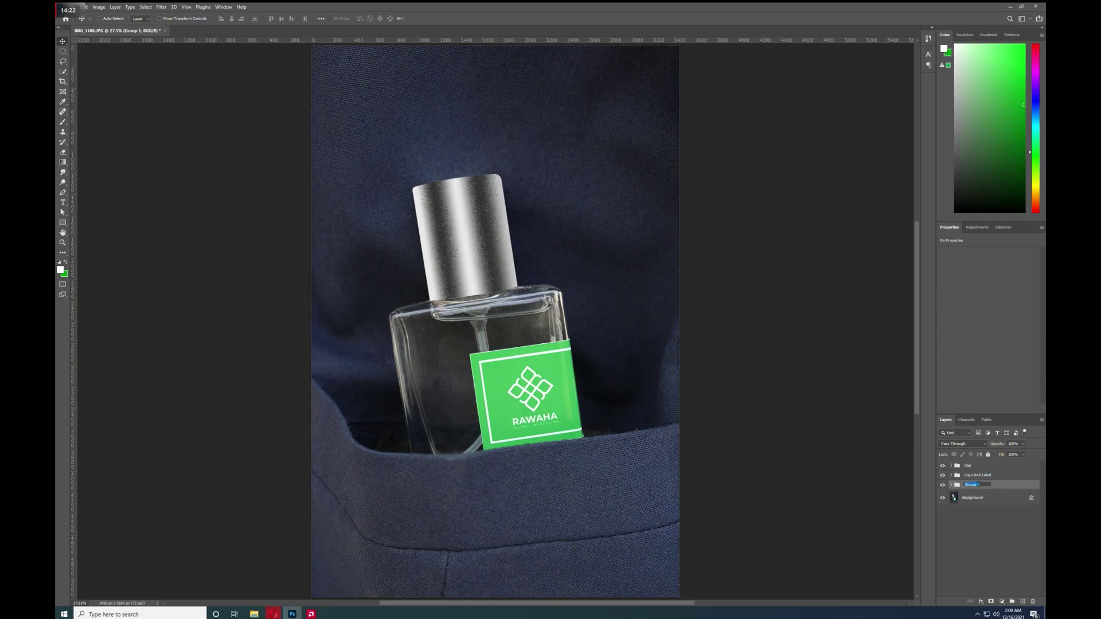
type("A")
type("ll over Rabi")
key("Return")
Step: Stamp all visible layers into a new layer above the Cap group and open it in the Camera Raw Filter
left_click(987, 468)
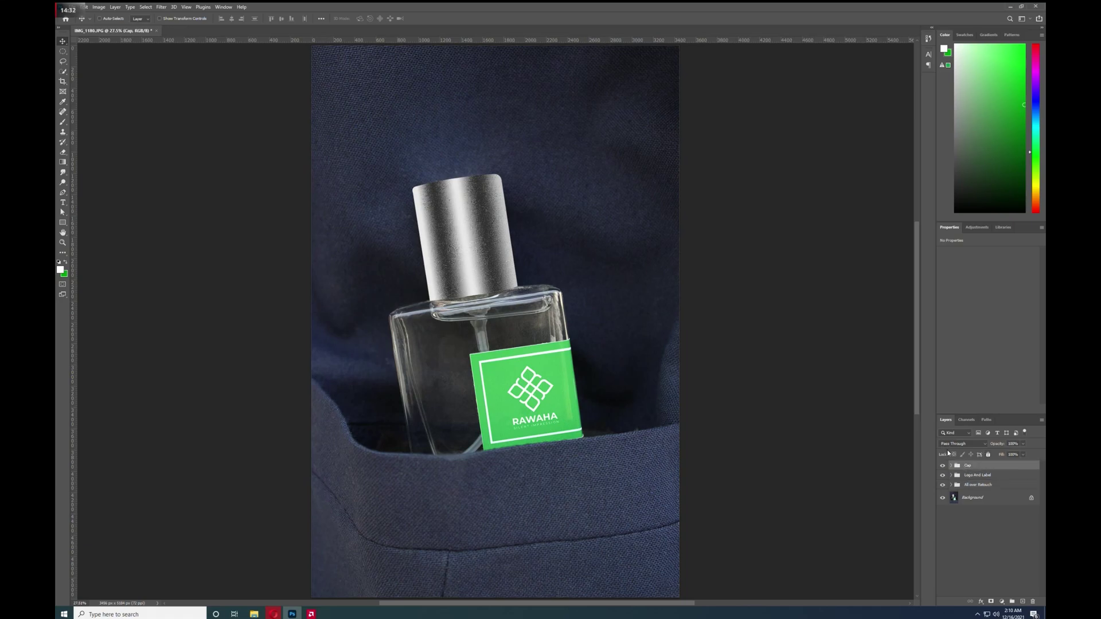
key("ctrl+shift+alt+e")
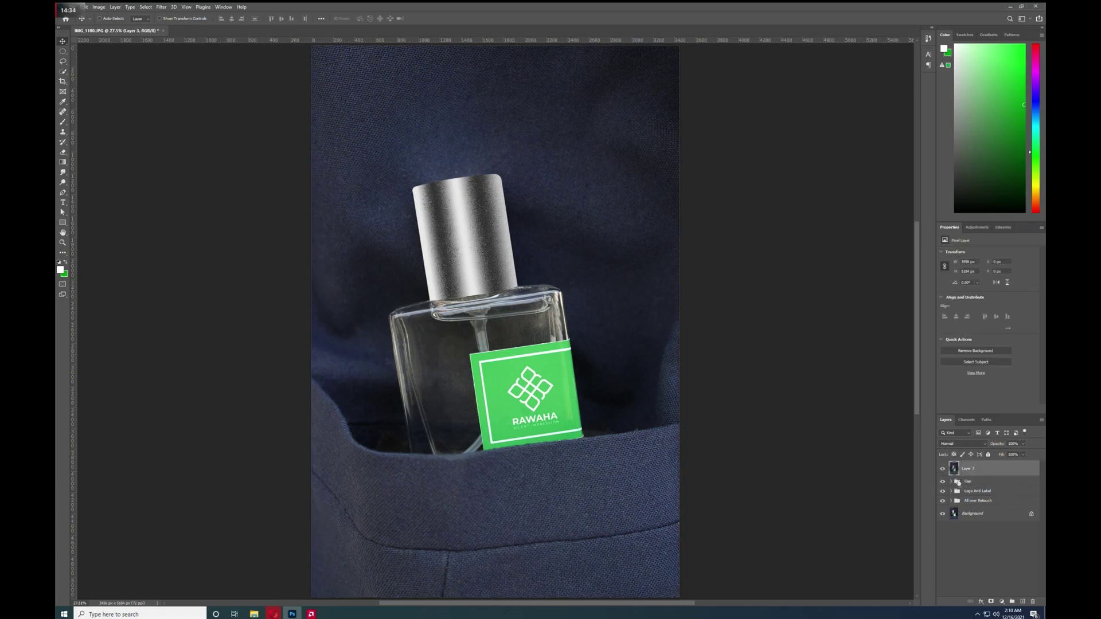
left_click(181, 9)
mouse_move(159, 9)
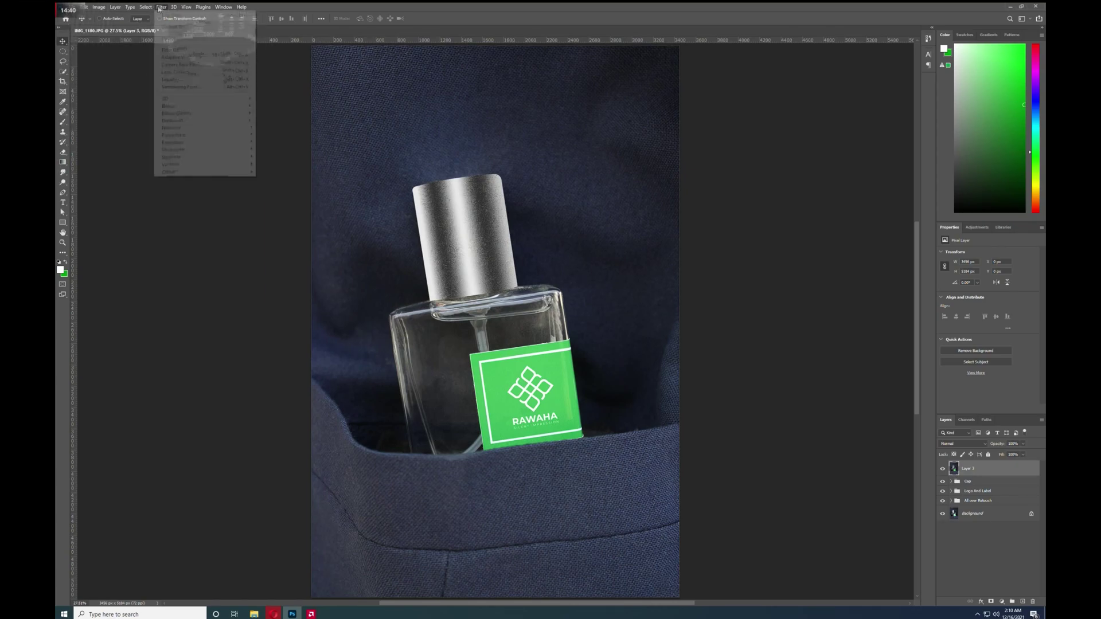
left_click(199, 75)
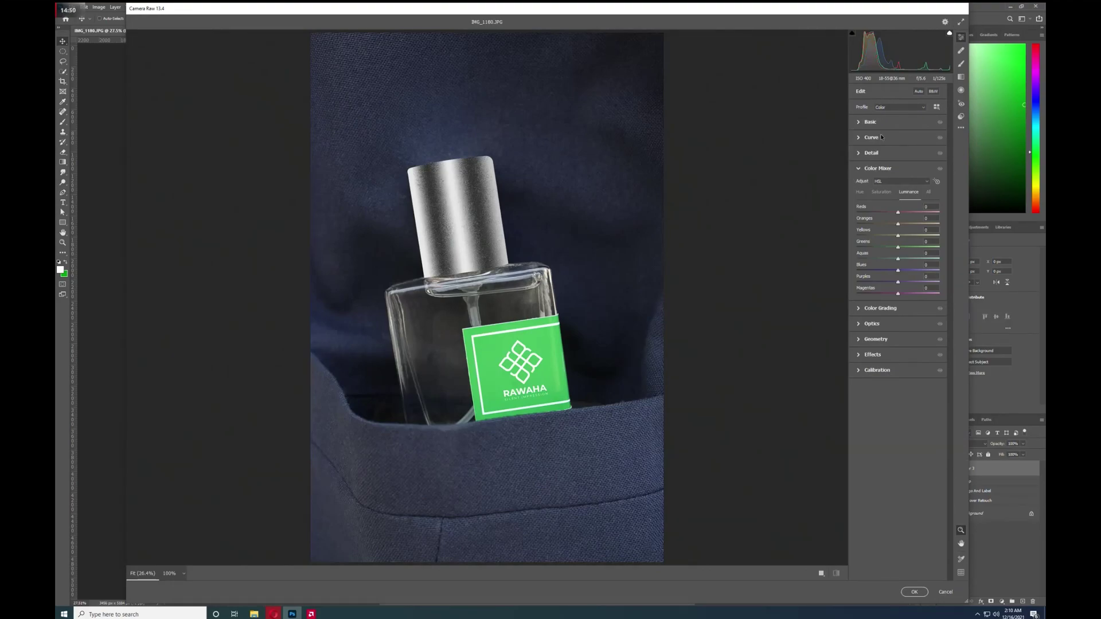
Step: Set the white balance temperature to -5 and the tint to +5
left_click(859, 123)
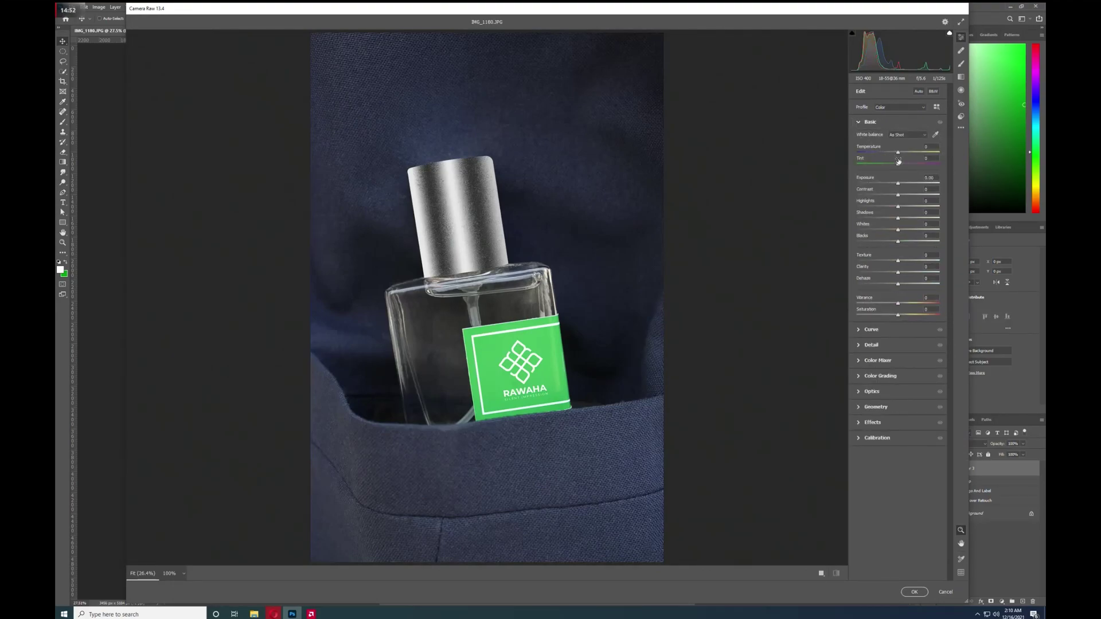
left_click_drag(900, 153, 896, 153)
left_click(930, 158)
type("5")
Step: Set the contrast to +25 and the highlights to -15, and compare with the Basic adjustments off
left_click_drag(899, 196, 908, 199)
type("25")
left_click_drag(898, 207, 881, 212)
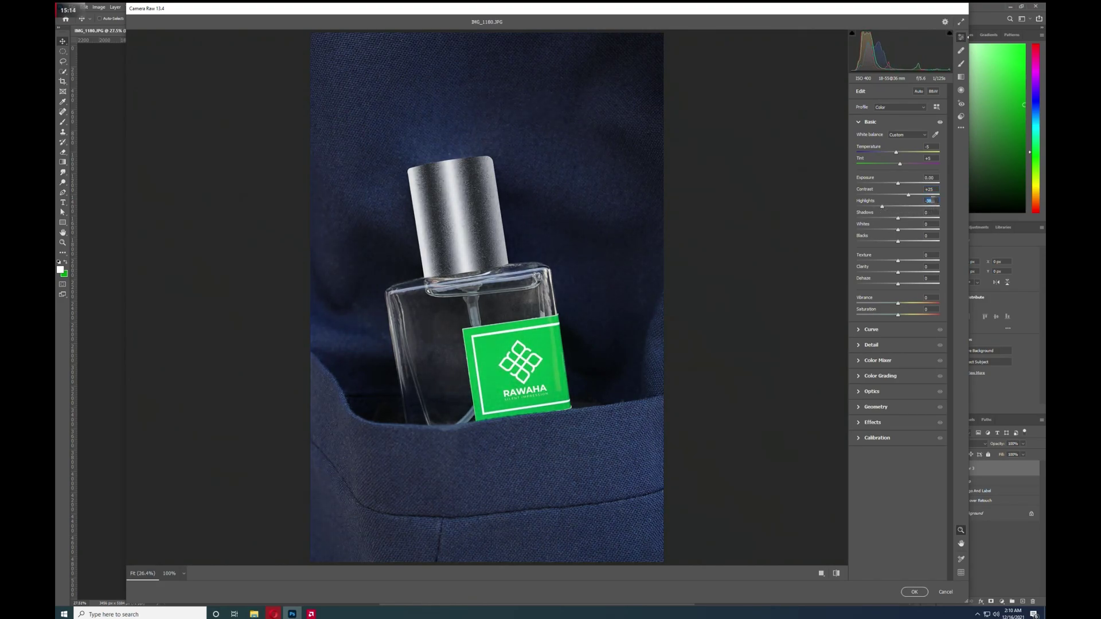
type("-15")
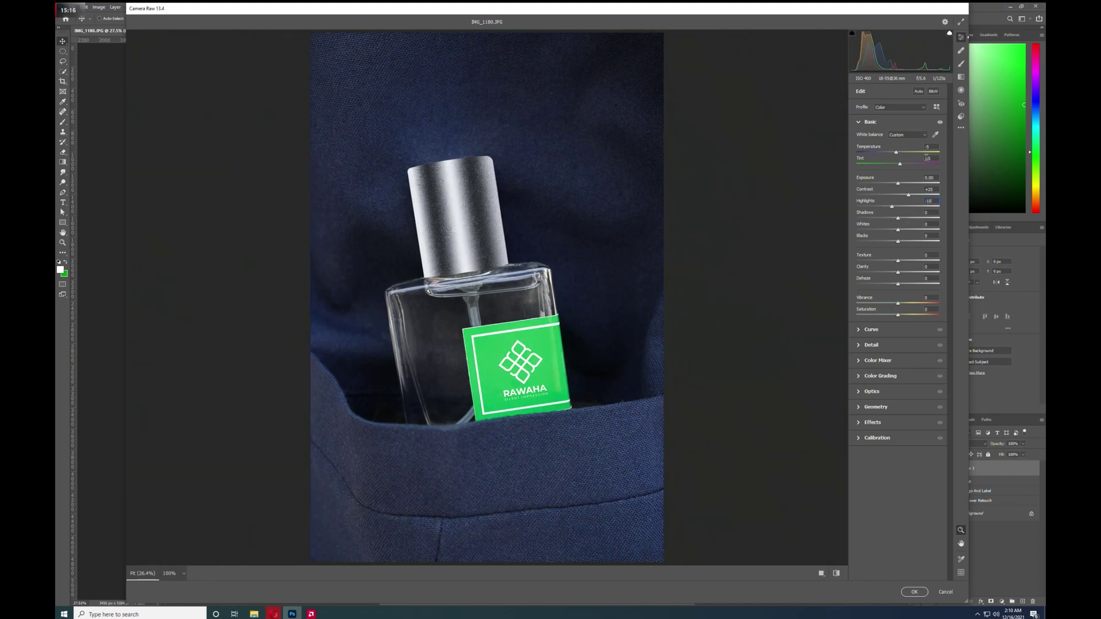
left_click(941, 122)
left_click(940, 122)
Step: Set the shadows to -10, the whites to -5 and the blacks to -10
left_click_drag(899, 220, 892, 222)
left_click(935, 212)
type("-10")
mouse_move(899, 232)
left_mouse_down()
mouse_move(911, 232)
mouse_move(897, 233)
left_mouse_up()
mouse_move(898, 243)
left_mouse_down()
mouse_move(908, 244)
mouse_move(892, 243)
left_mouse_up()
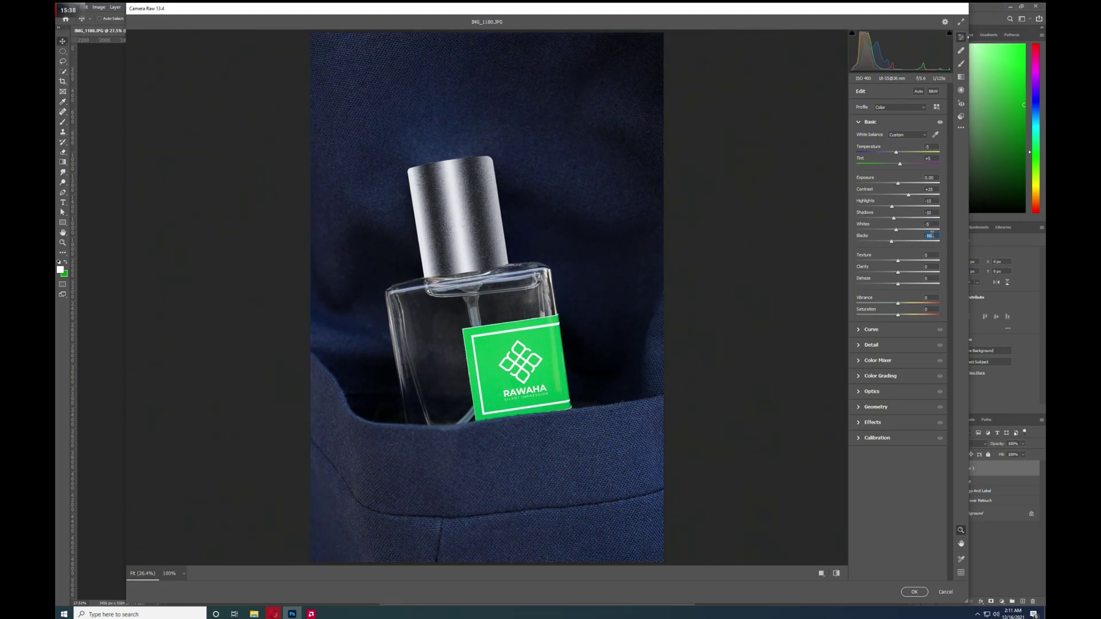
Step: Set the texture and clarity to +15 each, and reset the dehaze to 0 after trying a higher amount
left_click_drag(898, 261, 907, 262)
left_click(936, 255)
type("15")
left_click_drag(898, 274, 907, 275)
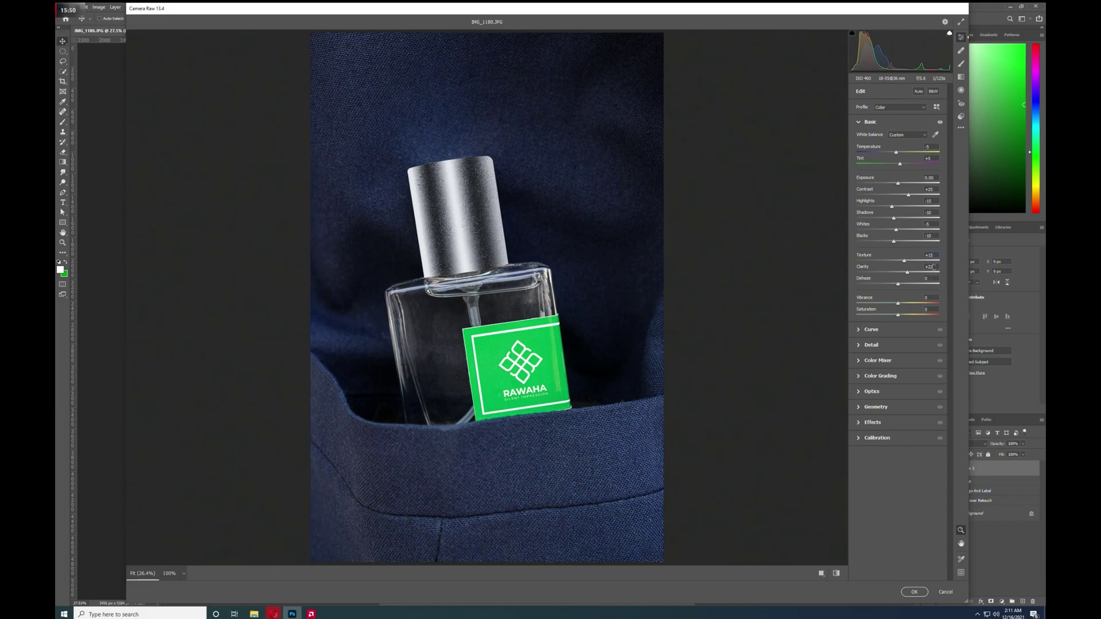
type("20")
mouse_move(898, 285)
left_mouse_down()
mouse_move(883, 285)
mouse_move(934, 287)
mouse_move(879, 285)
mouse_move(914, 284)
left_mouse_up()
left_click(931, 278)
type("0")
Step: Raise the vibrance, set the saturation to -15, and check the Basic adjustments against the unadjusted image
left_click_drag(899, 305, 914, 306)
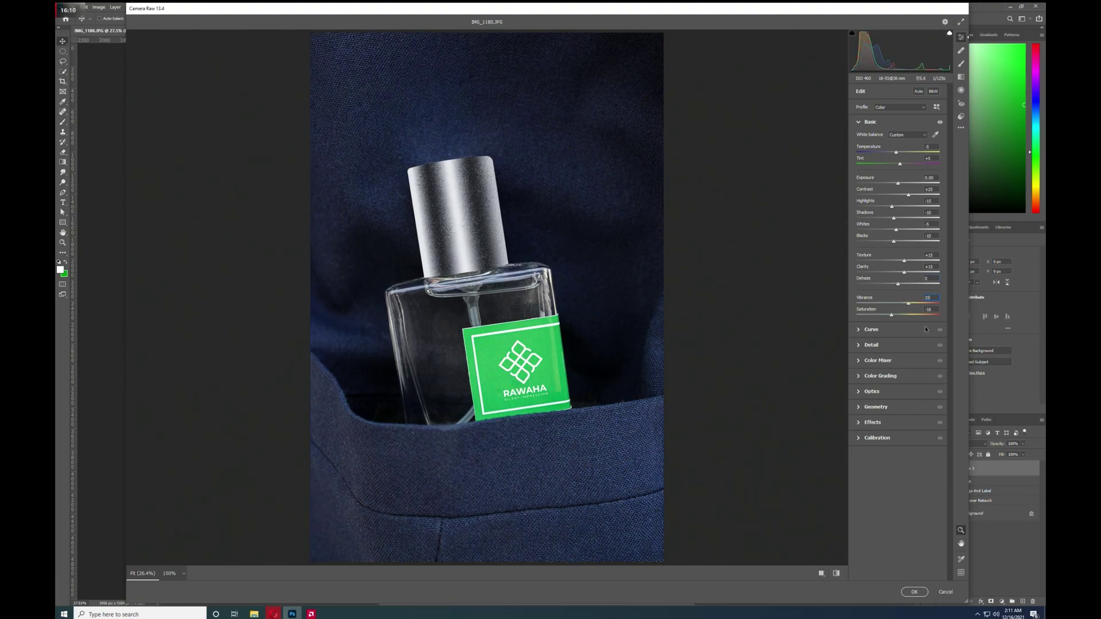
type("-15")
left_click(940, 122)
left_click(859, 123)
Step: Darken the shadows slightly with the tone curve and add sharpening in the Detail settings
left_click(868, 137)
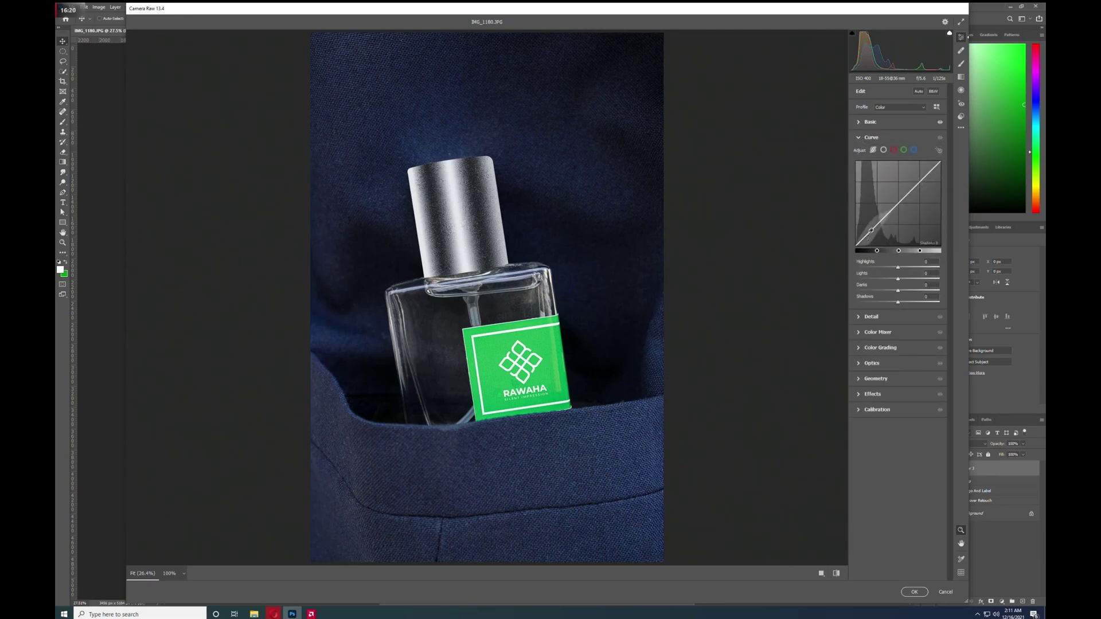
left_click_drag(868, 236, 869, 233)
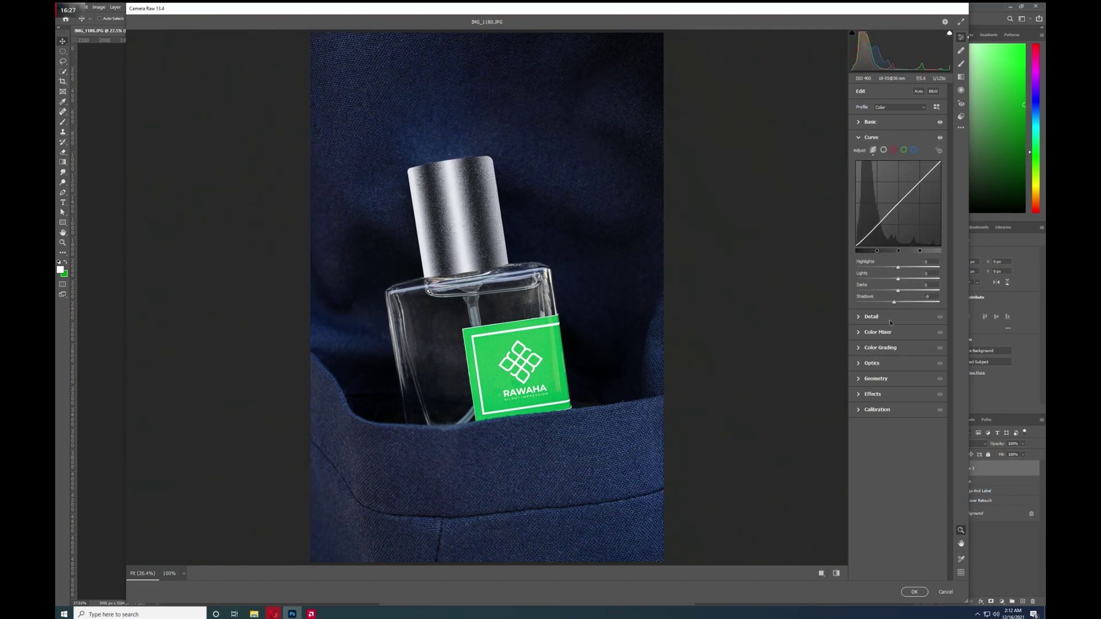
left_click(858, 317)
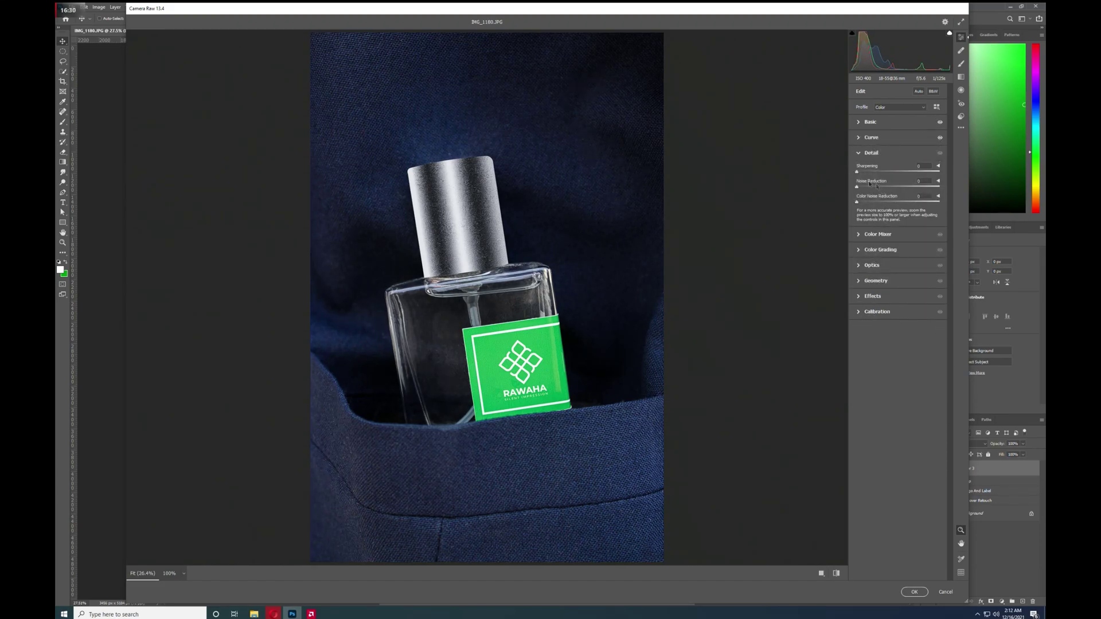
left_click(922, 165)
left_click(860, 155)
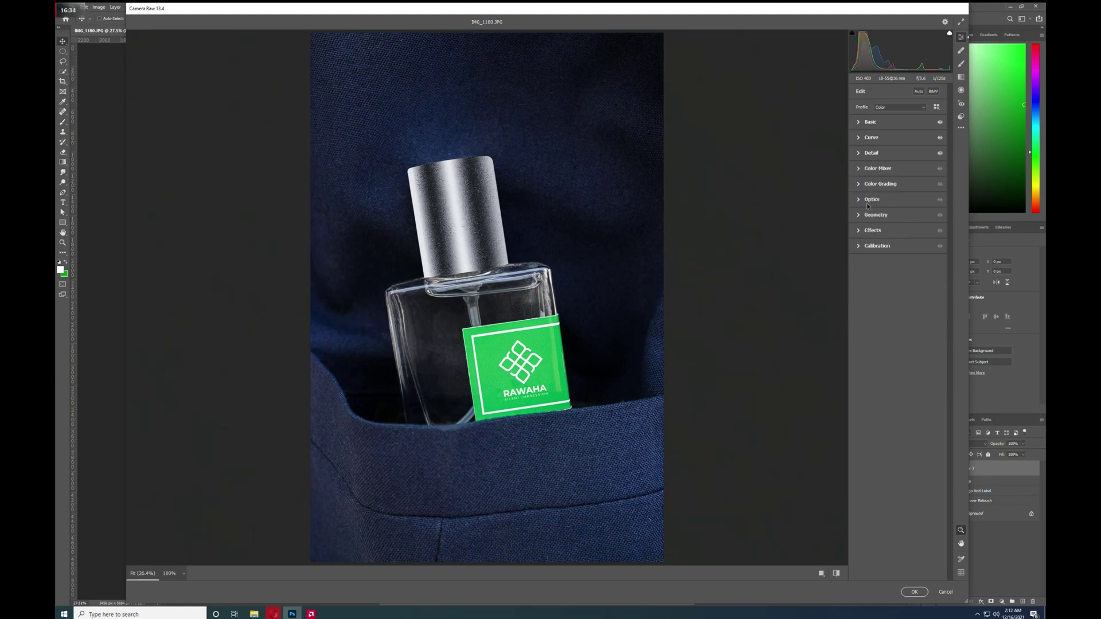
Step: Set the luminance of the greens and the blues to -30 in the Color Mixer
left_click(858, 169)
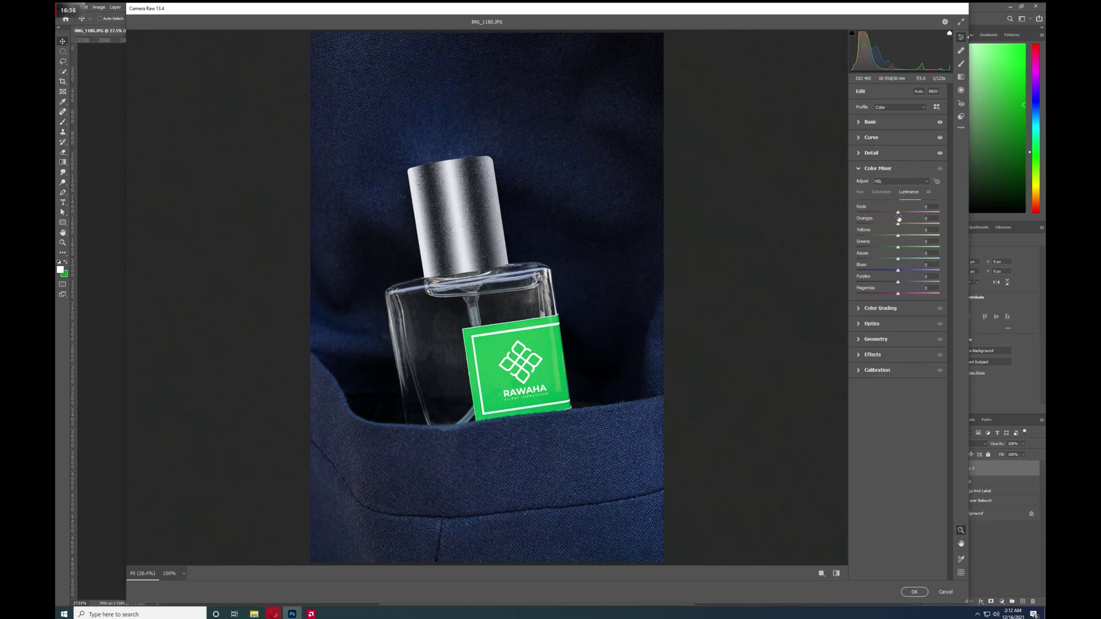
left_click_drag(899, 248, 885, 251)
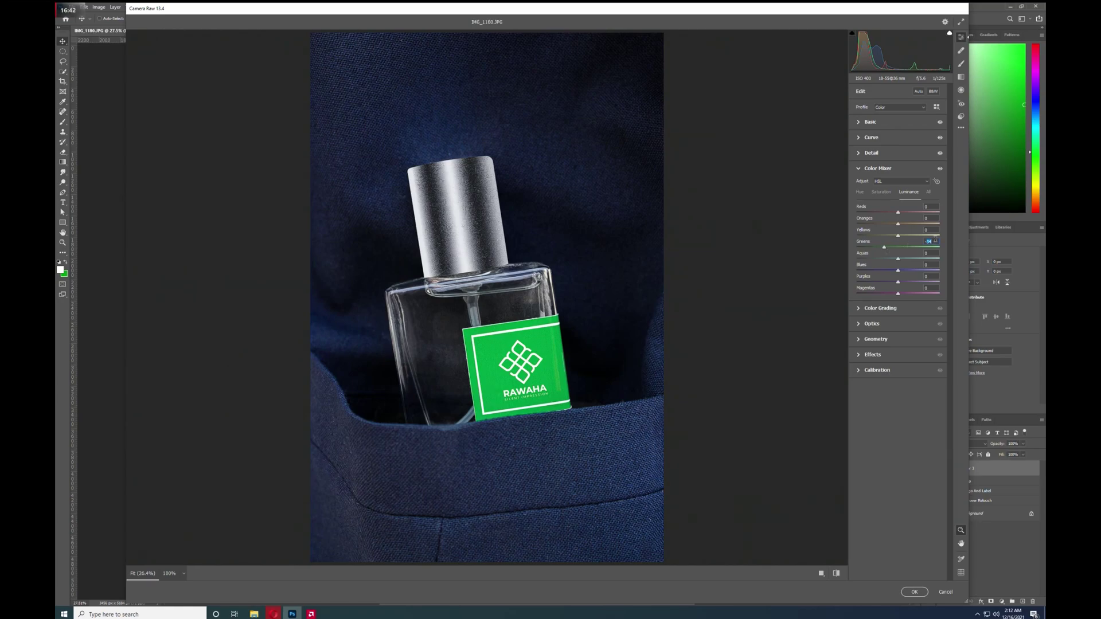
type("-30")
mouse_move(895, 271)
left_mouse_down()
mouse_move(857, 272)
mouse_move(916, 264)
left_mouse_up()
type("-30")
Step: Set the saturation of the blues to +10 in the Color Mixer, leaving the hues alone
left_click(881, 192)
left_click_drag(898, 270, 911, 273)
left_click(928, 265)
type("10")
key("Return")
left_click(859, 194)
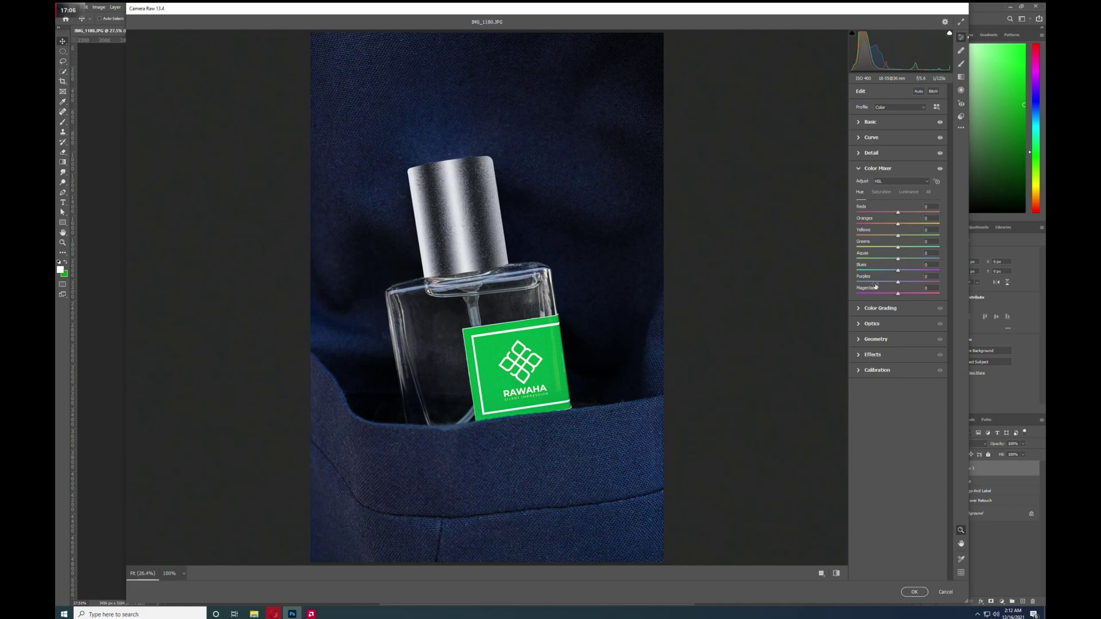
left_click(880, 168)
Step: Tint the shadows blue and lower their luminance with Color Grading
left_click(859, 184)
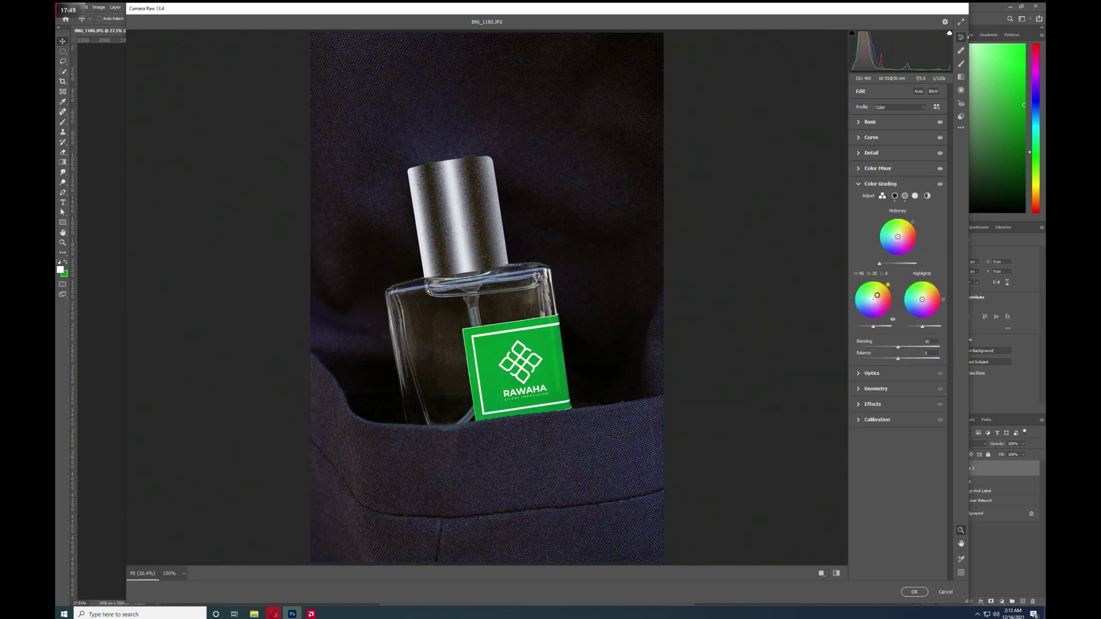
left_click_drag(873, 297, 868, 328)
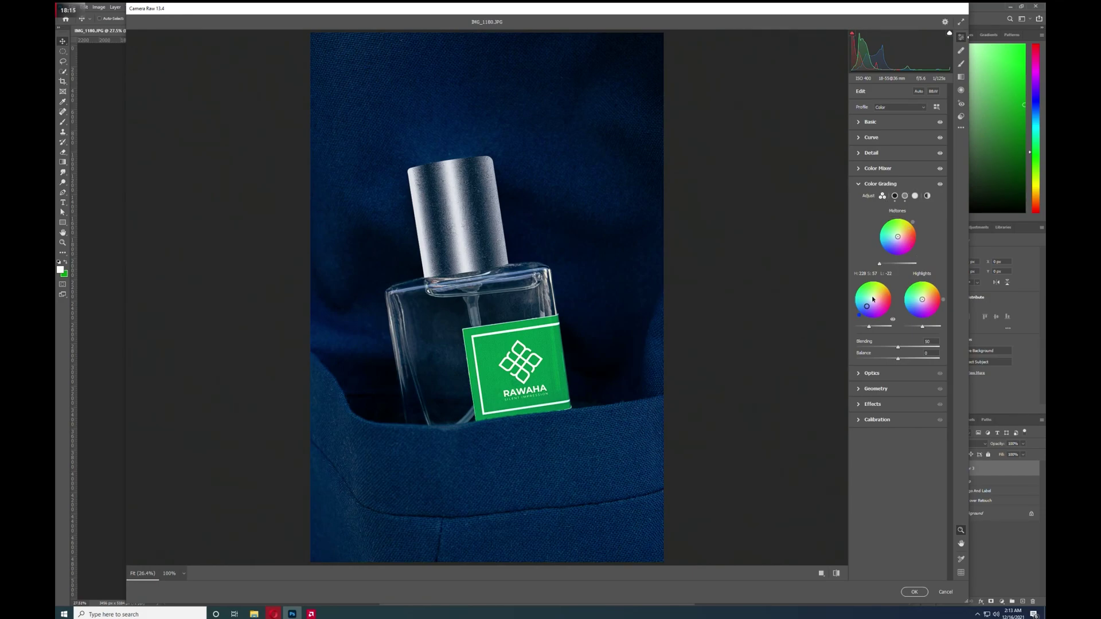
left_click_drag(867, 307, 869, 304)
left_click_drag(871, 330, 868, 330)
Step: Compare the image with and without the shadow tint and the entire Color Grading adjustment
left_click(892, 320)
left_click(892, 321)
left_click(892, 320)
left_click(892, 321)
left_click(892, 320)
left_click(892, 320)
left_click(940, 183)
left_click(940, 184)
left_click(940, 184)
left_click(940, 184)
left_click(859, 184)
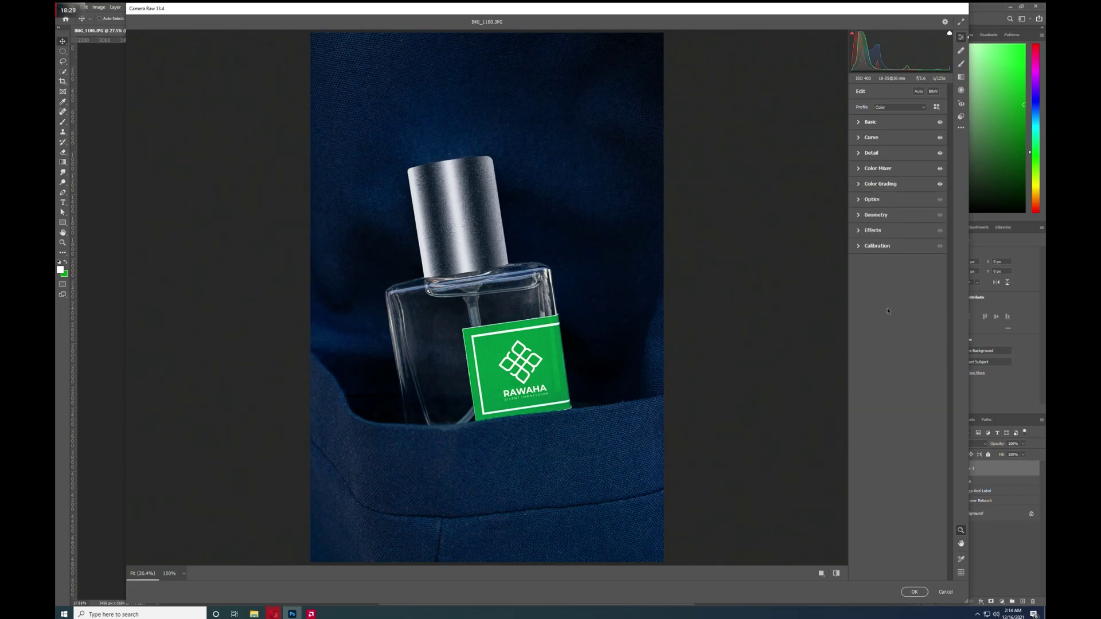
Step: Set the vignetting to -28 and apply the Camera Raw edits, comparing the graded layer with the ungraded photo
left_click(859, 230)
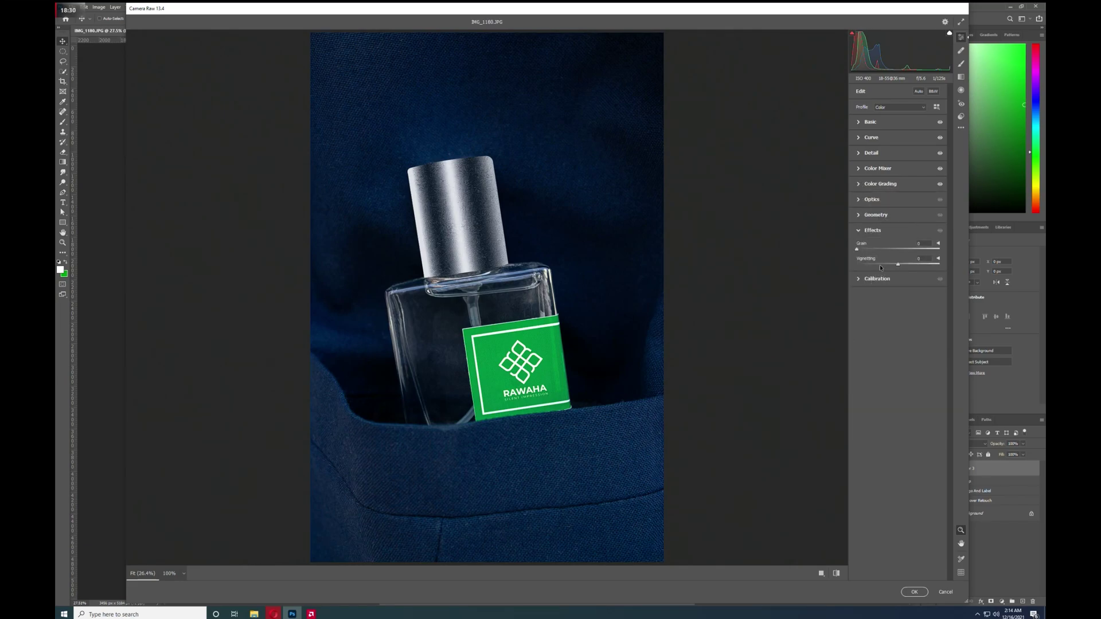
left_click_drag(898, 265, 886, 266)
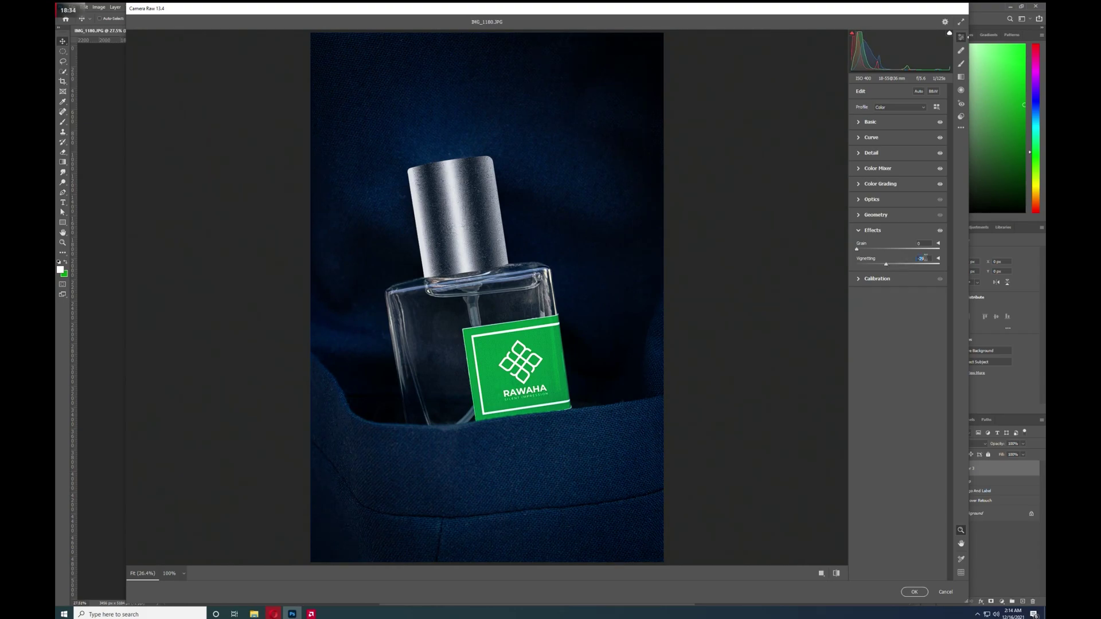
type("-28")
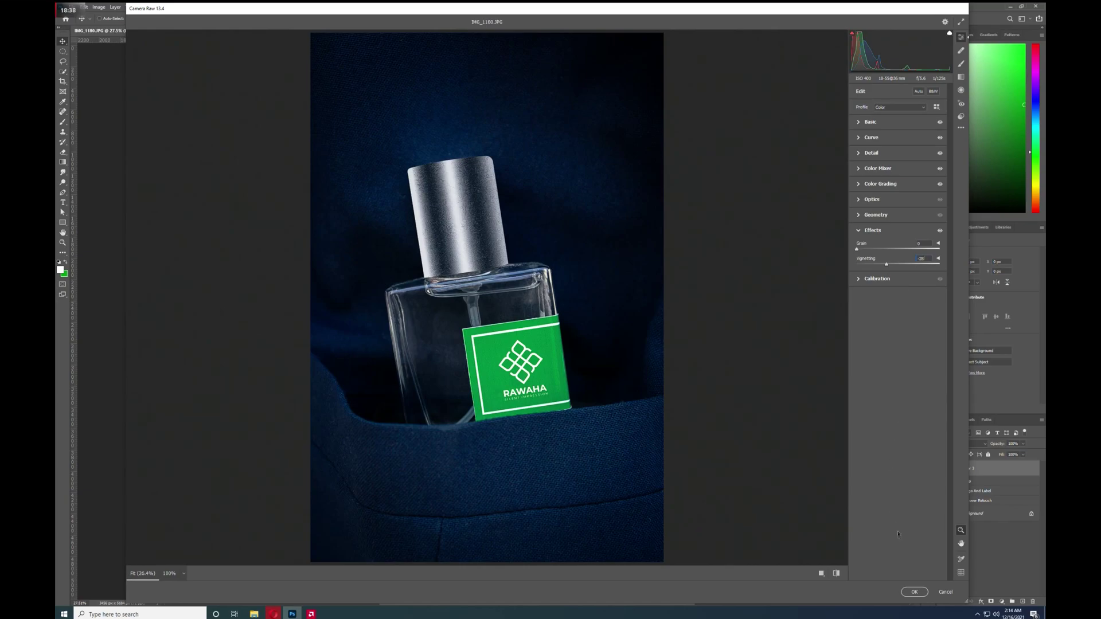
left_click(914, 592)
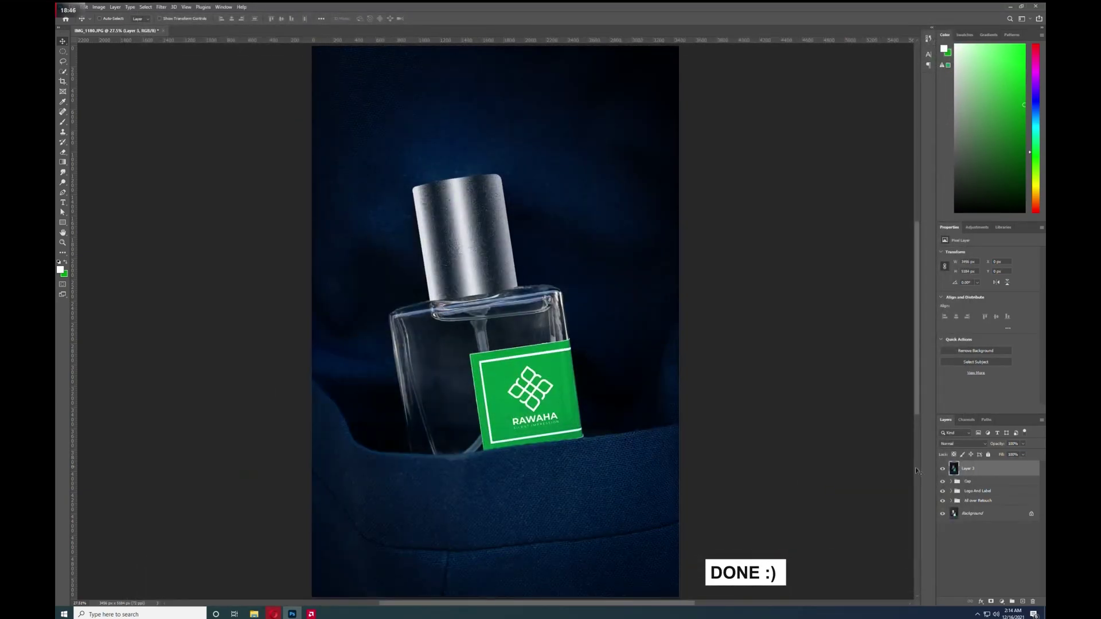
left_click(942, 469)
left_click(942, 469)
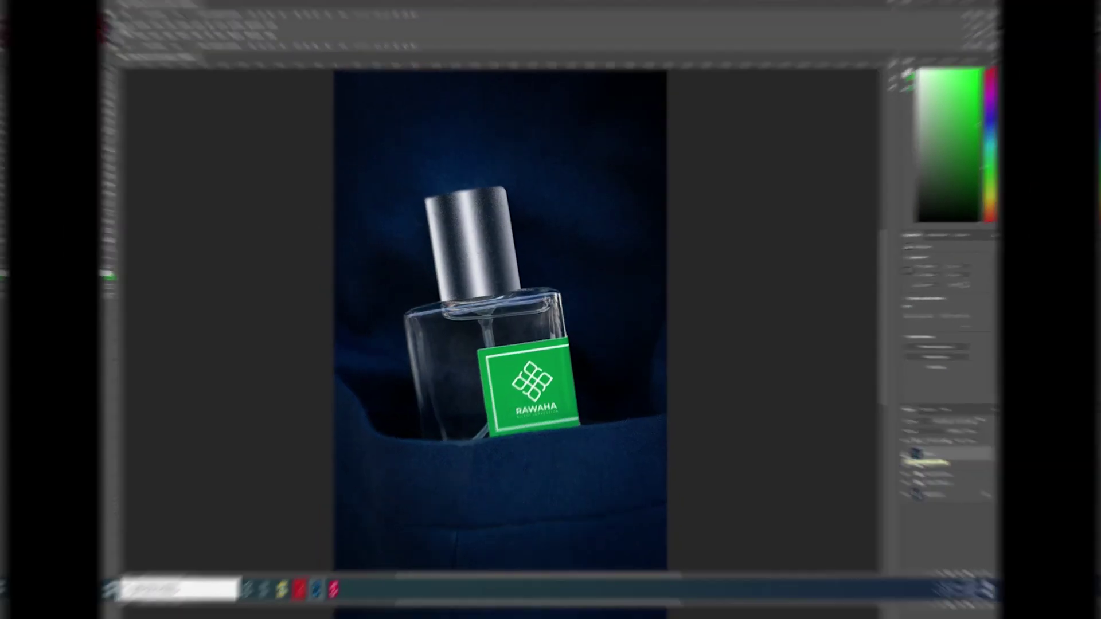